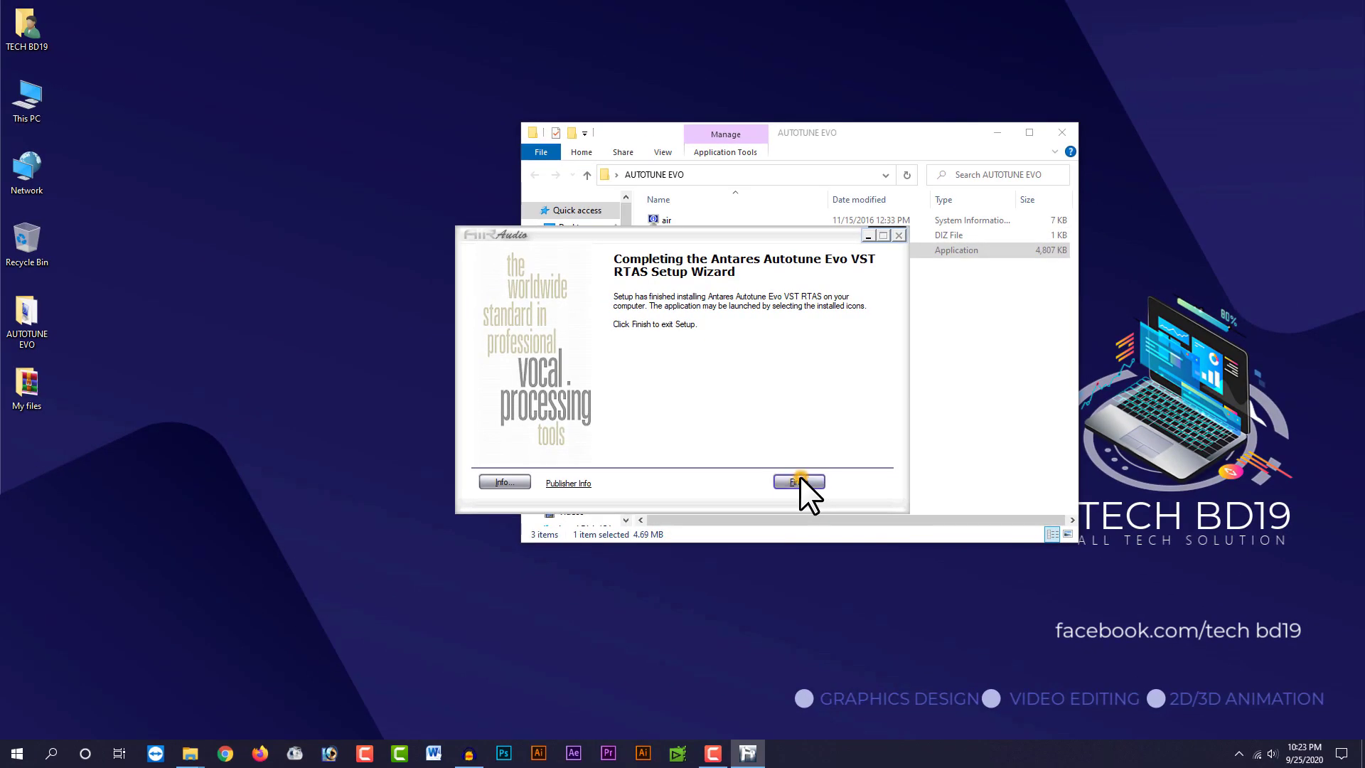
# Step: Switch to Audacity and set the recording volume to 1.00
pyautogui.click(841, 669)
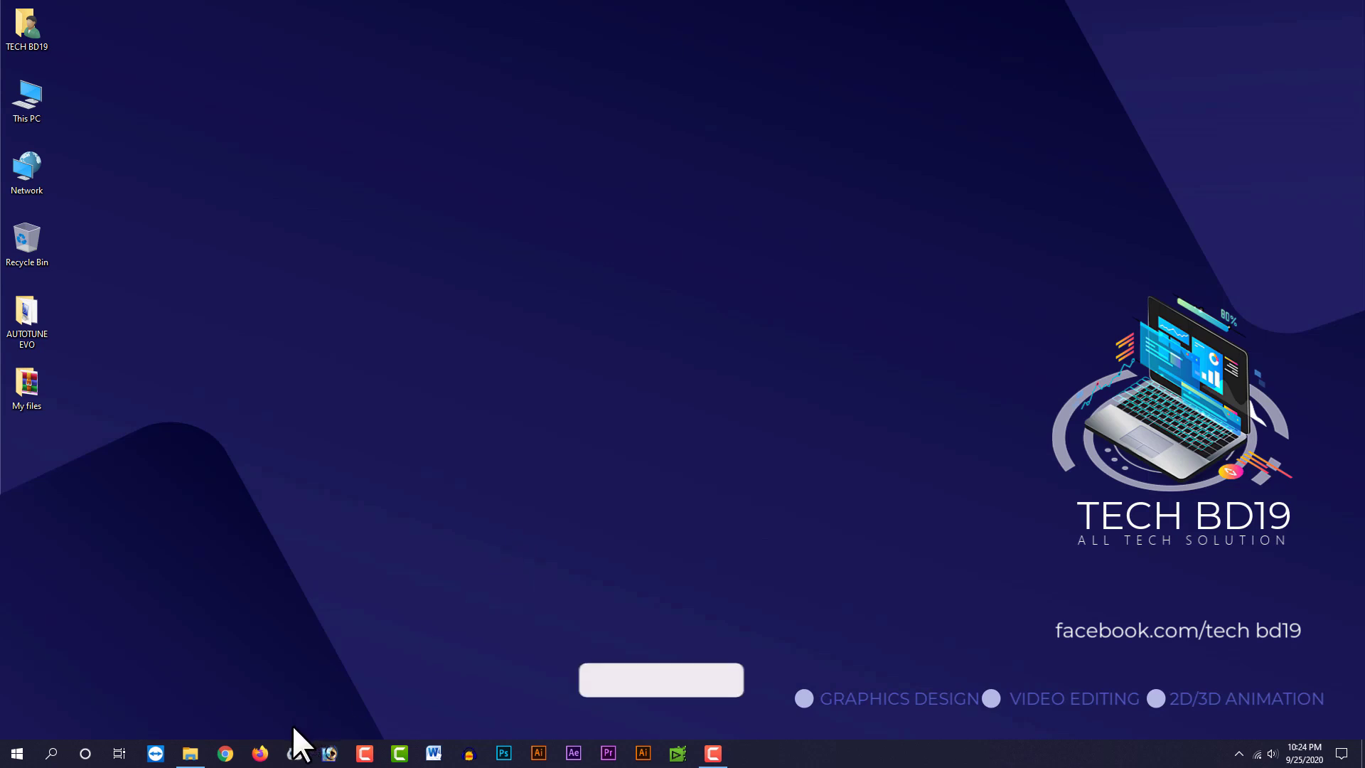
pyautogui.click(469, 753)
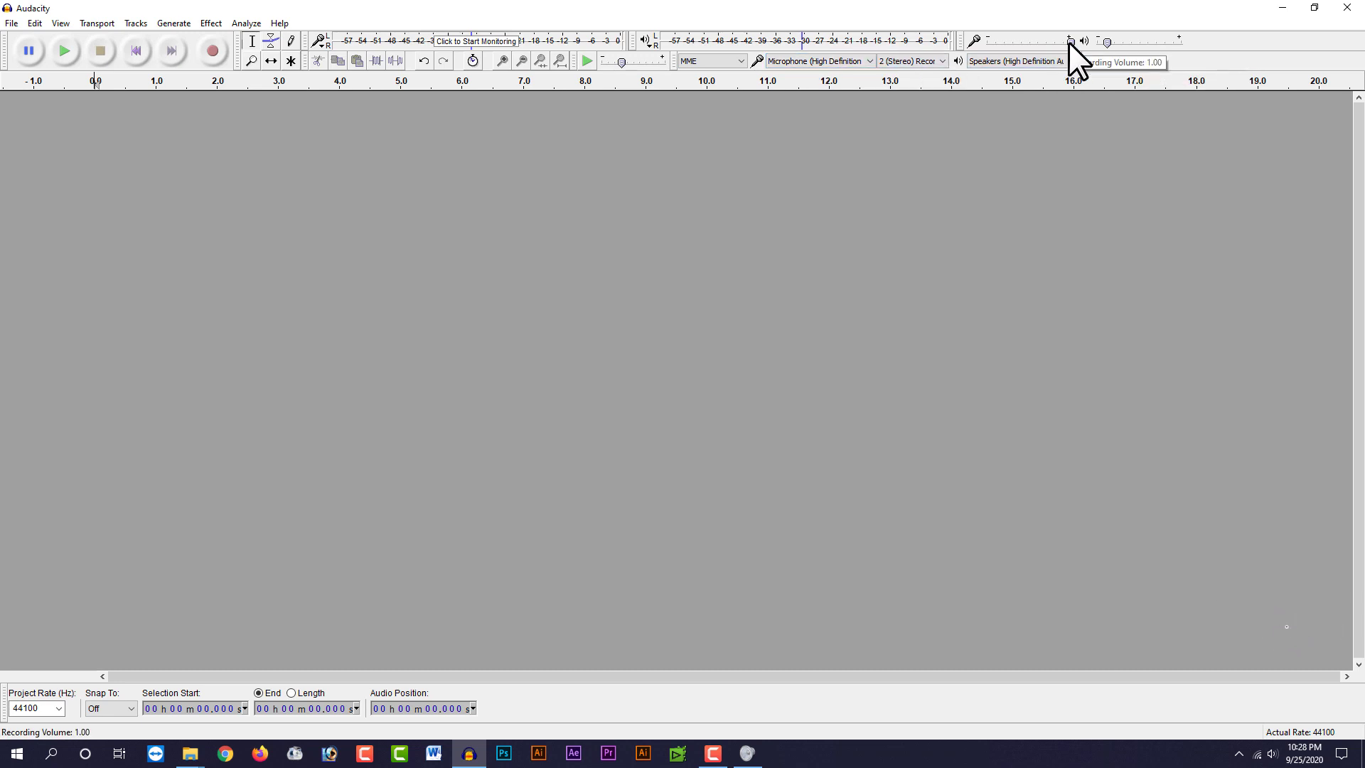
pyautogui.moveTo(1070, 41)
pyautogui.mouseDown()
pyautogui.moveTo(995, 42)
pyautogui.moveTo(1080, 39)
pyautogui.mouseUp()
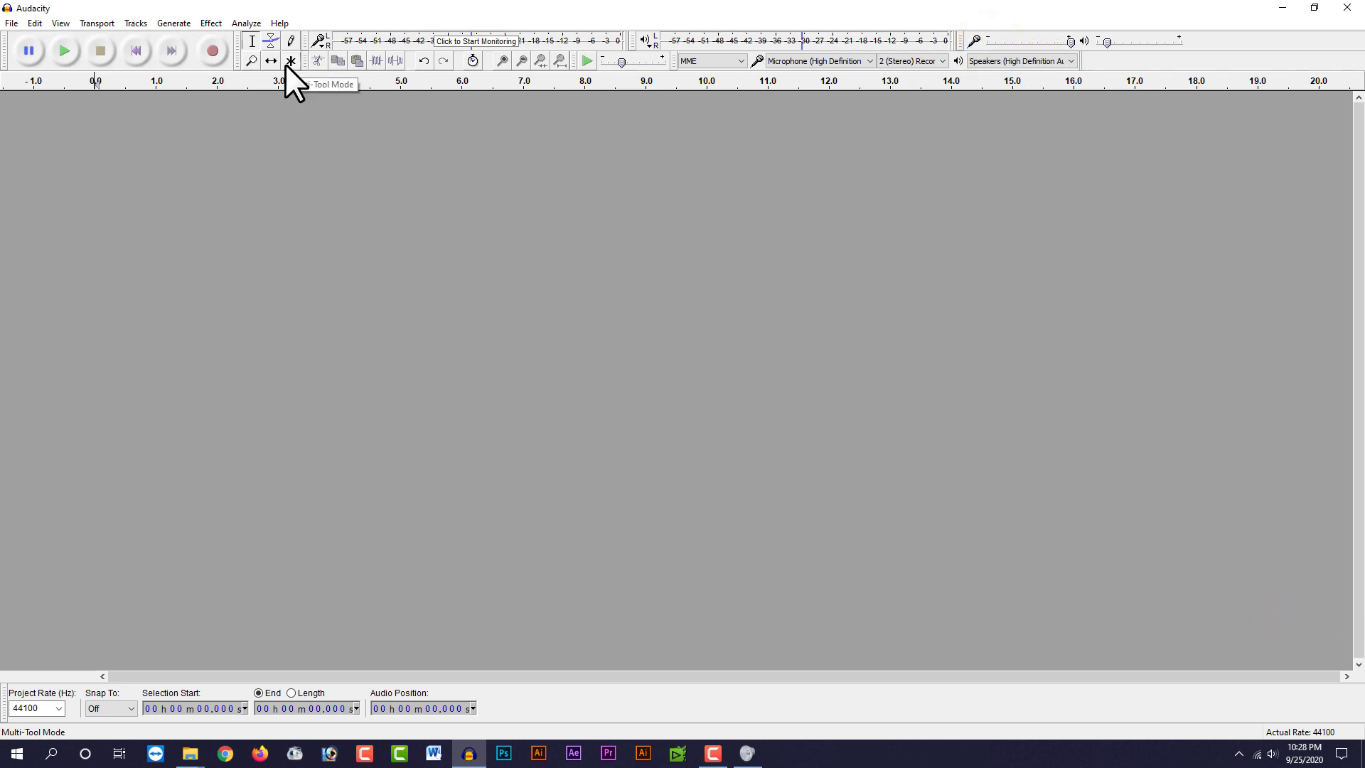
# Step: Record a stereo voice track about 8.5 seconds long
pyautogui.click(217, 56)
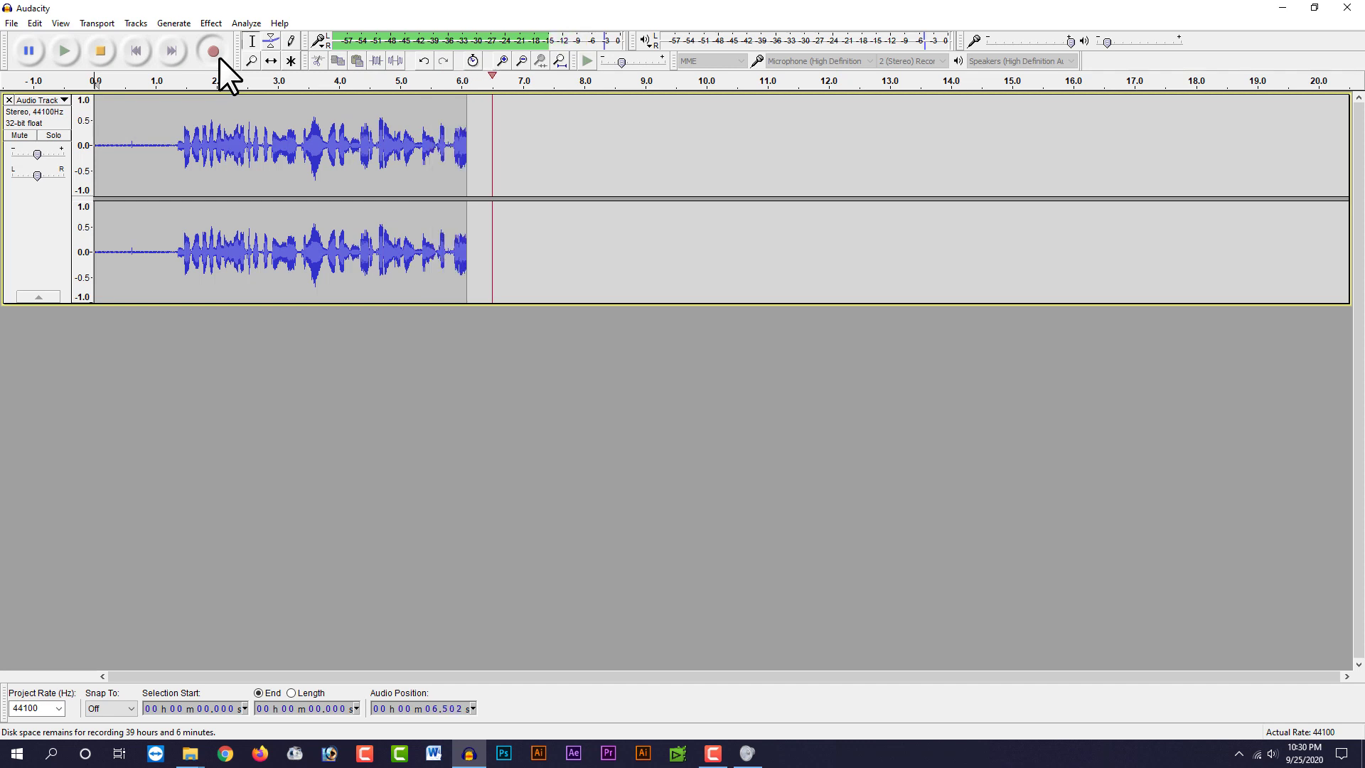
pyautogui.click(93, 57)
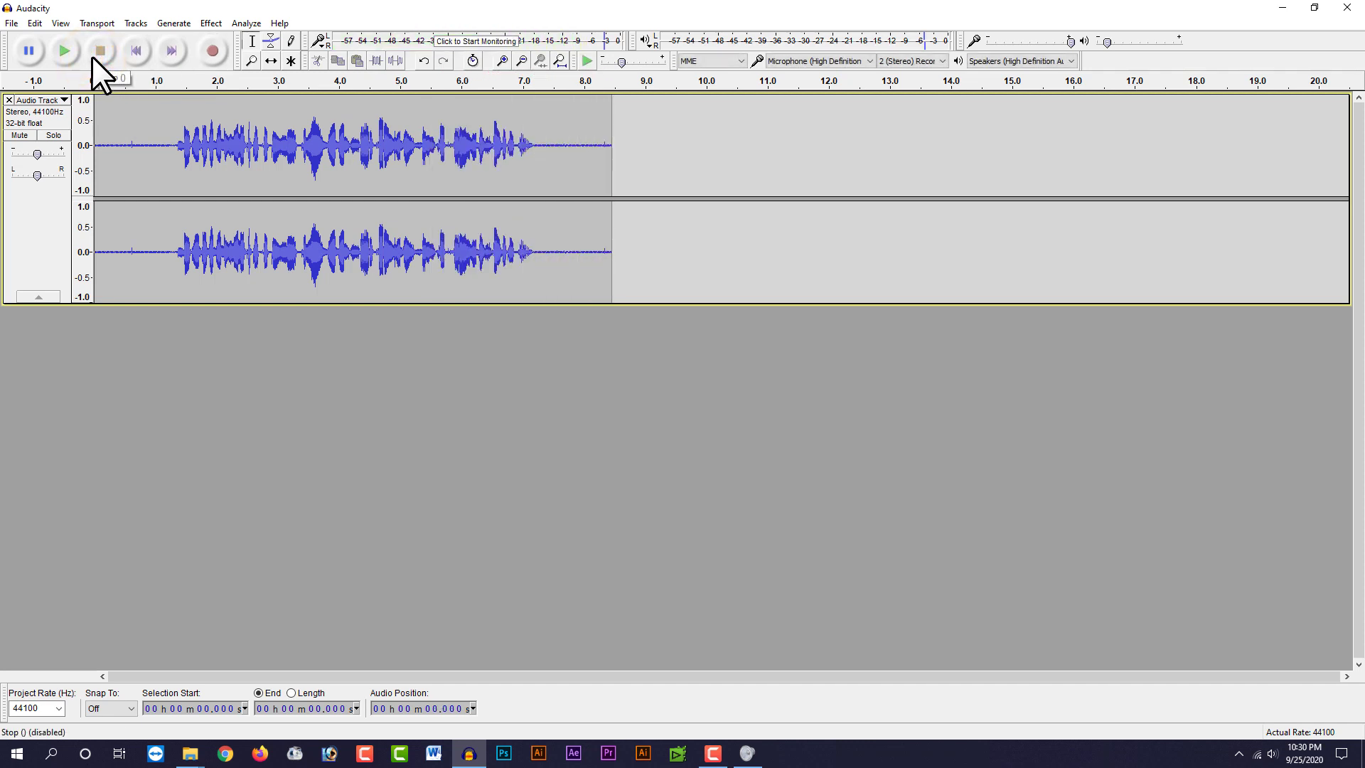
pyautogui.click(165, 191)
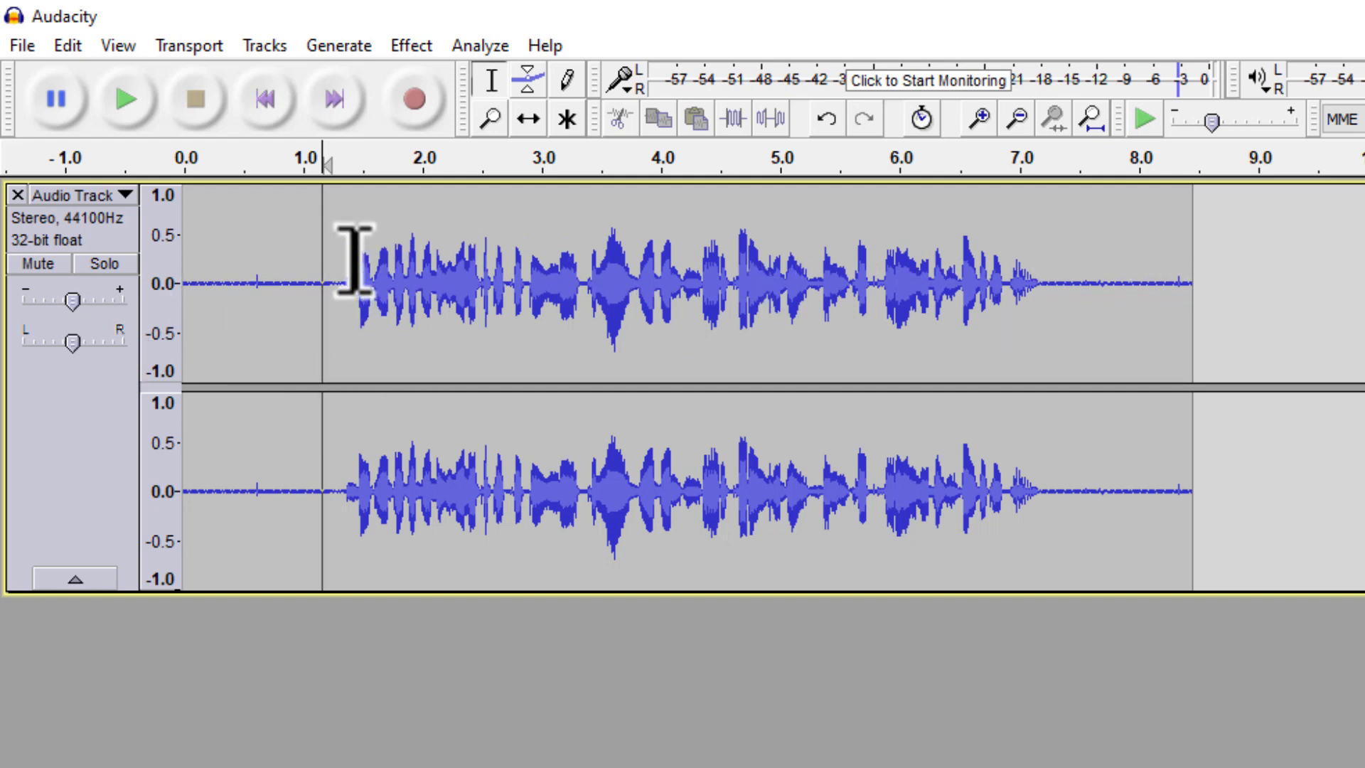
pyautogui.moveTo(347, 269); pyautogui.dragTo(1173, 306)
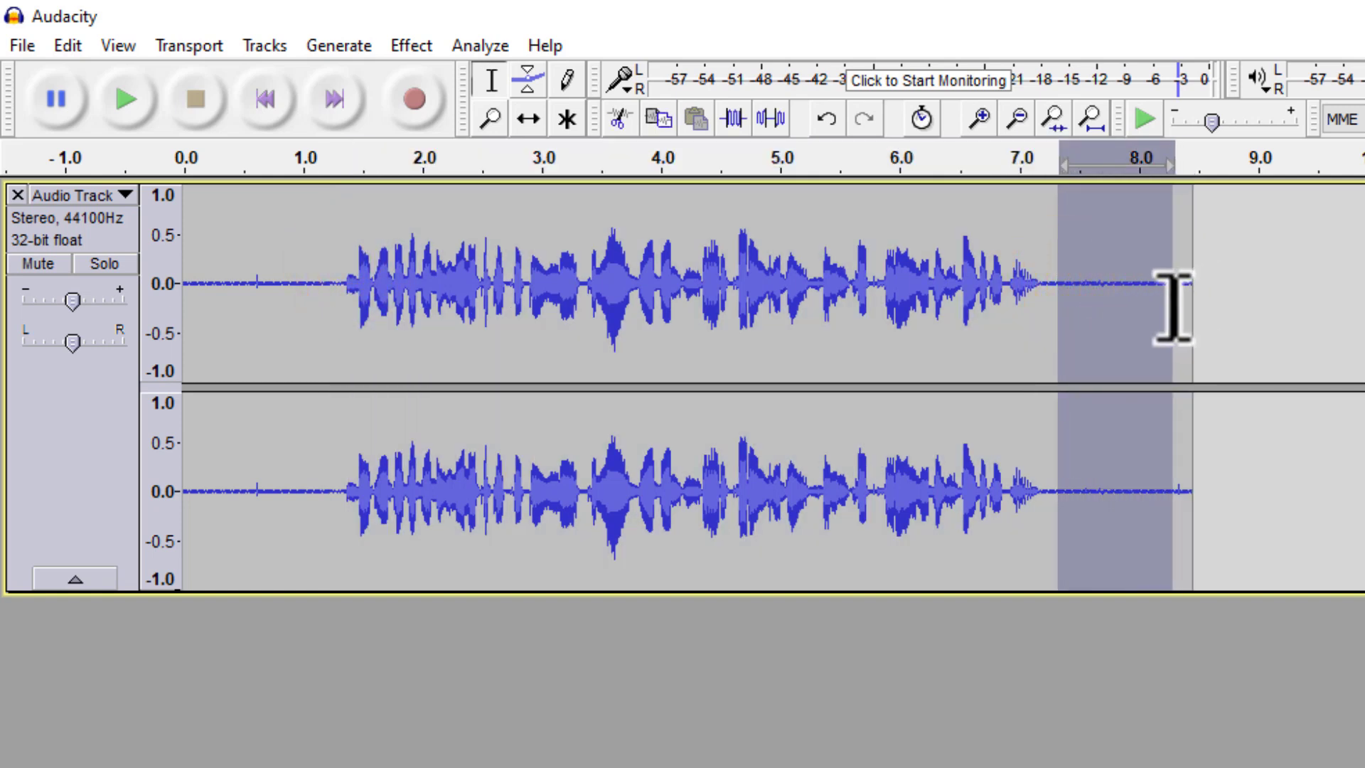
pyautogui.moveTo(1077, 285); pyautogui.dragTo(1150, 302)
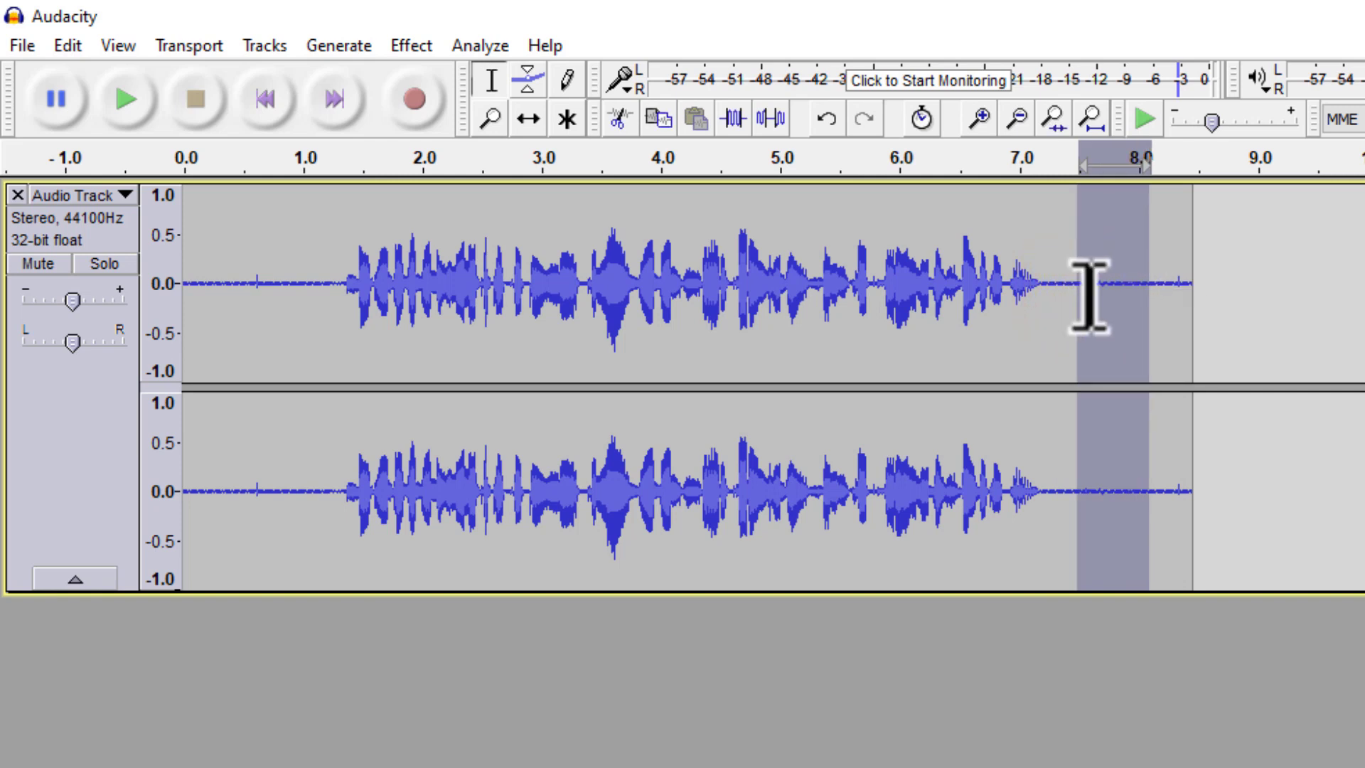
pyautogui.click(1198, 307)
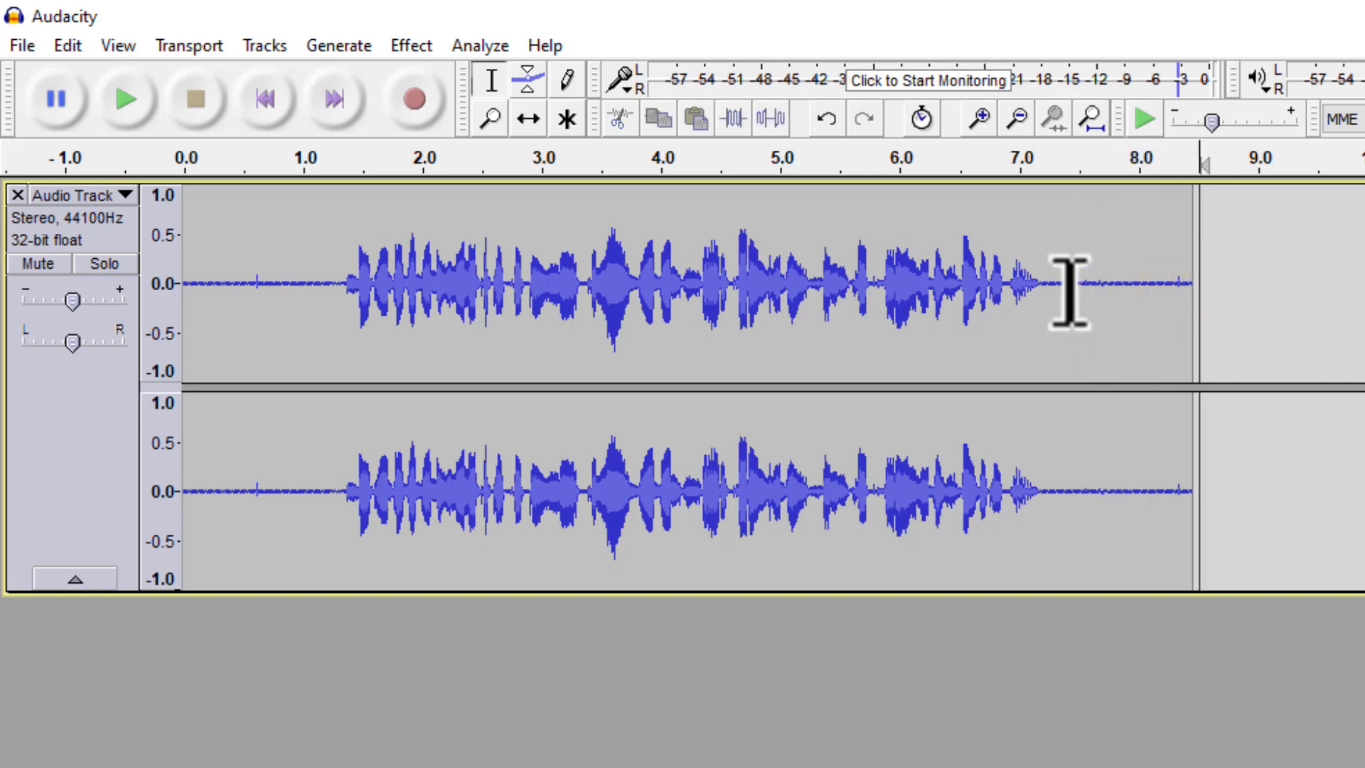
# Step: Select the silent stretch after the speech, from about 7.5 to 8.2 seconds, and capture it as the noise profile
pyautogui.moveTo(1080, 292); pyautogui.dragTo(1163, 296)
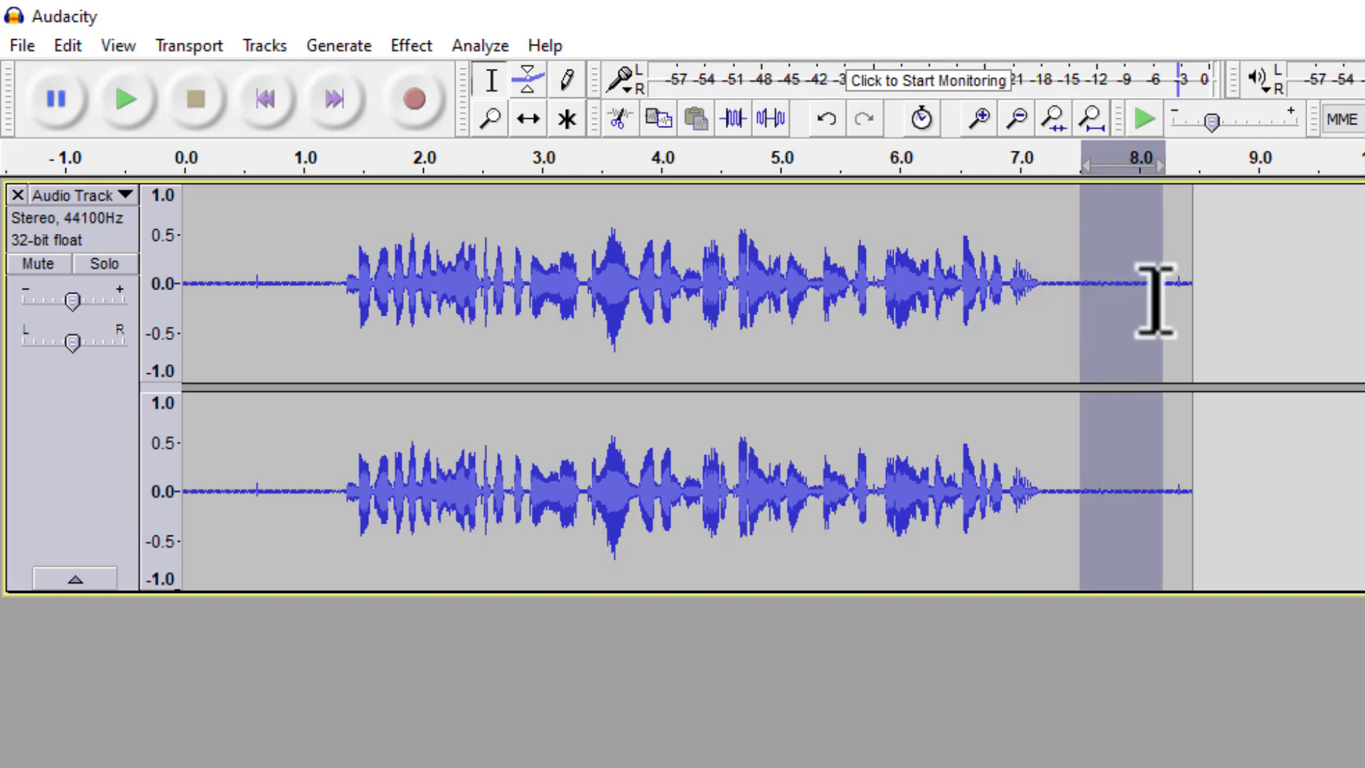
pyautogui.click(404, 47)
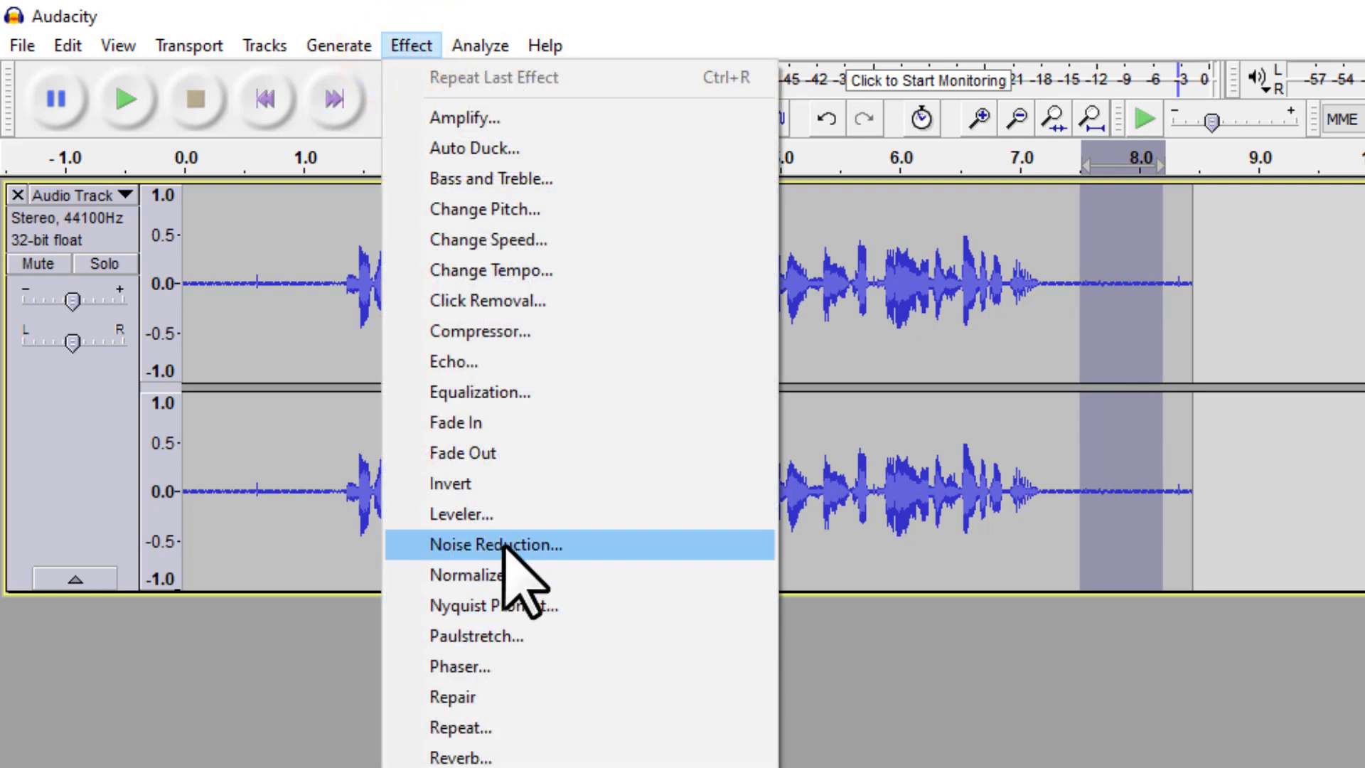
pyautogui.click(507, 545)
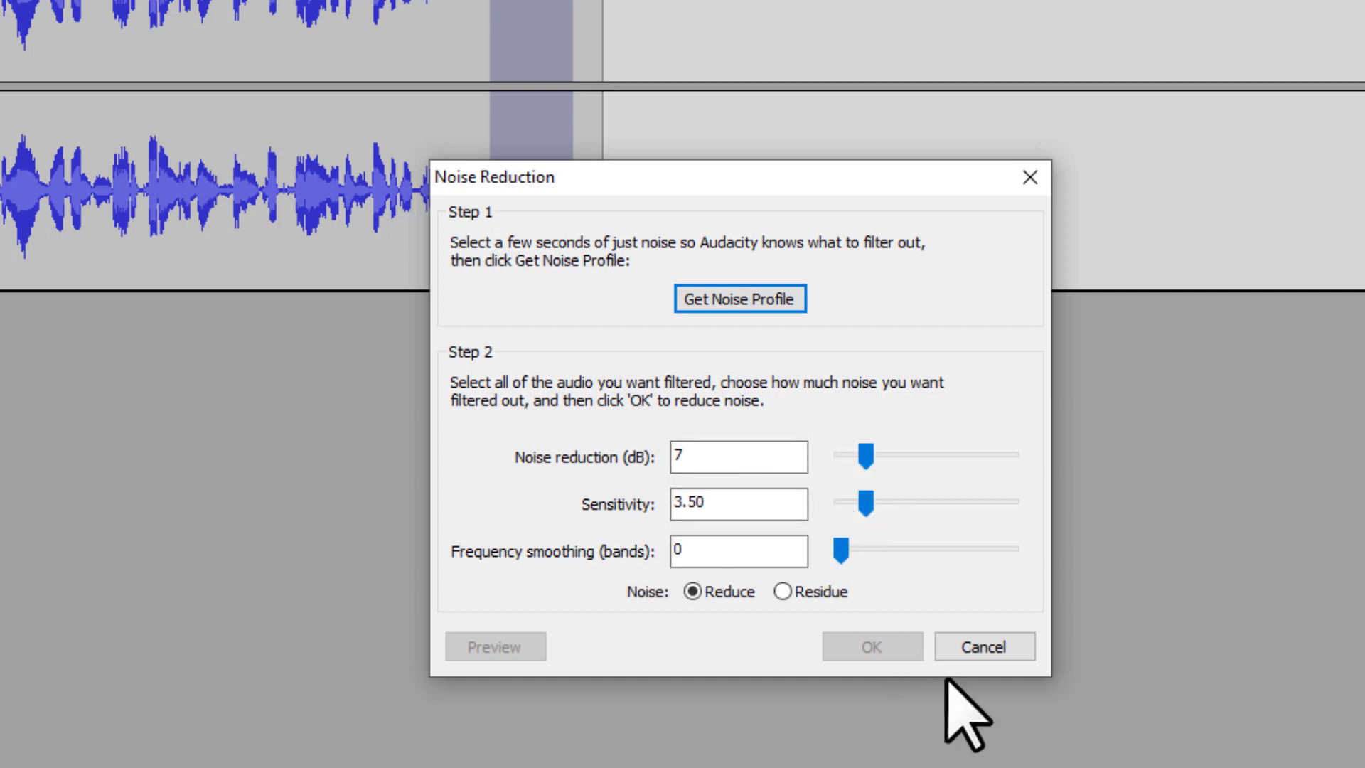
pyautogui.click(734, 298)
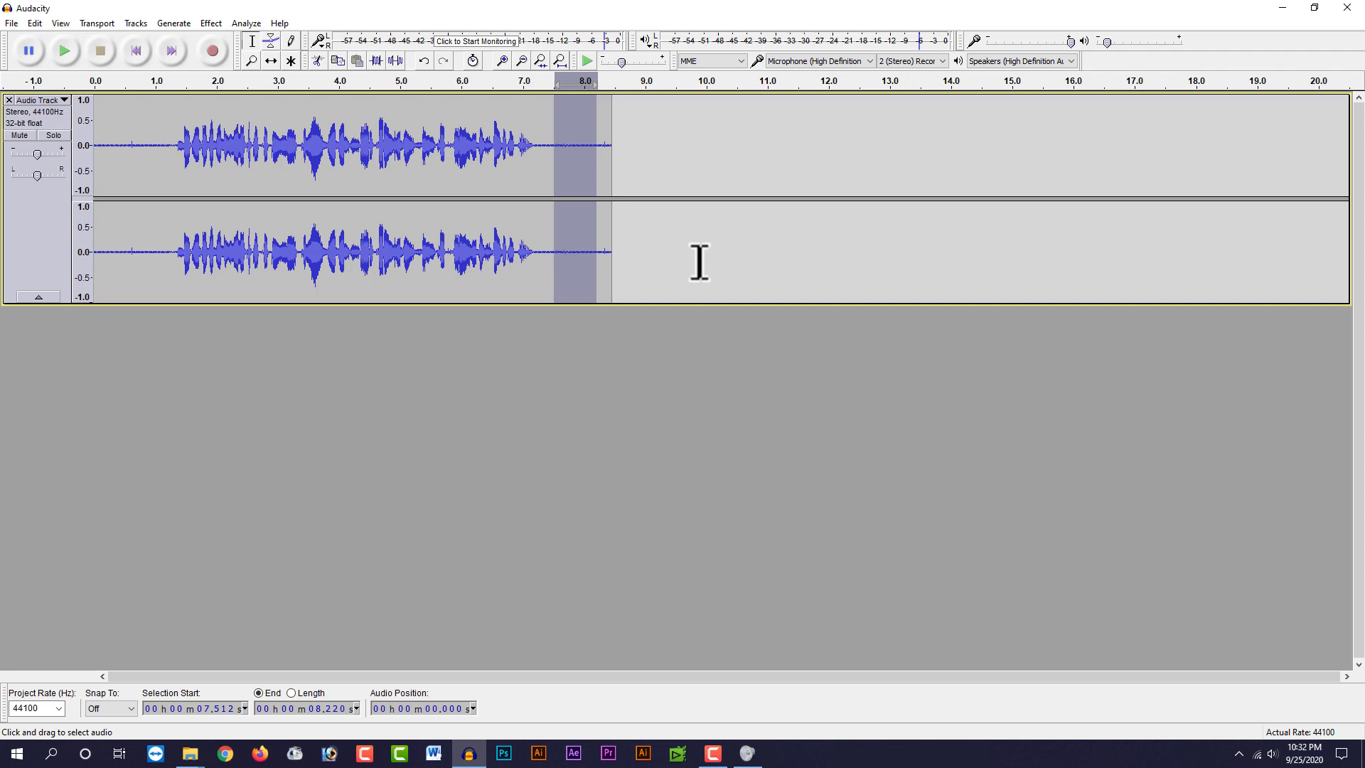
# Step: Apply Noise Reduction to the whole track with 7 dB reduction, sensitivity 3.50 and frequency smoothing 0
pyautogui.click(48, 208)
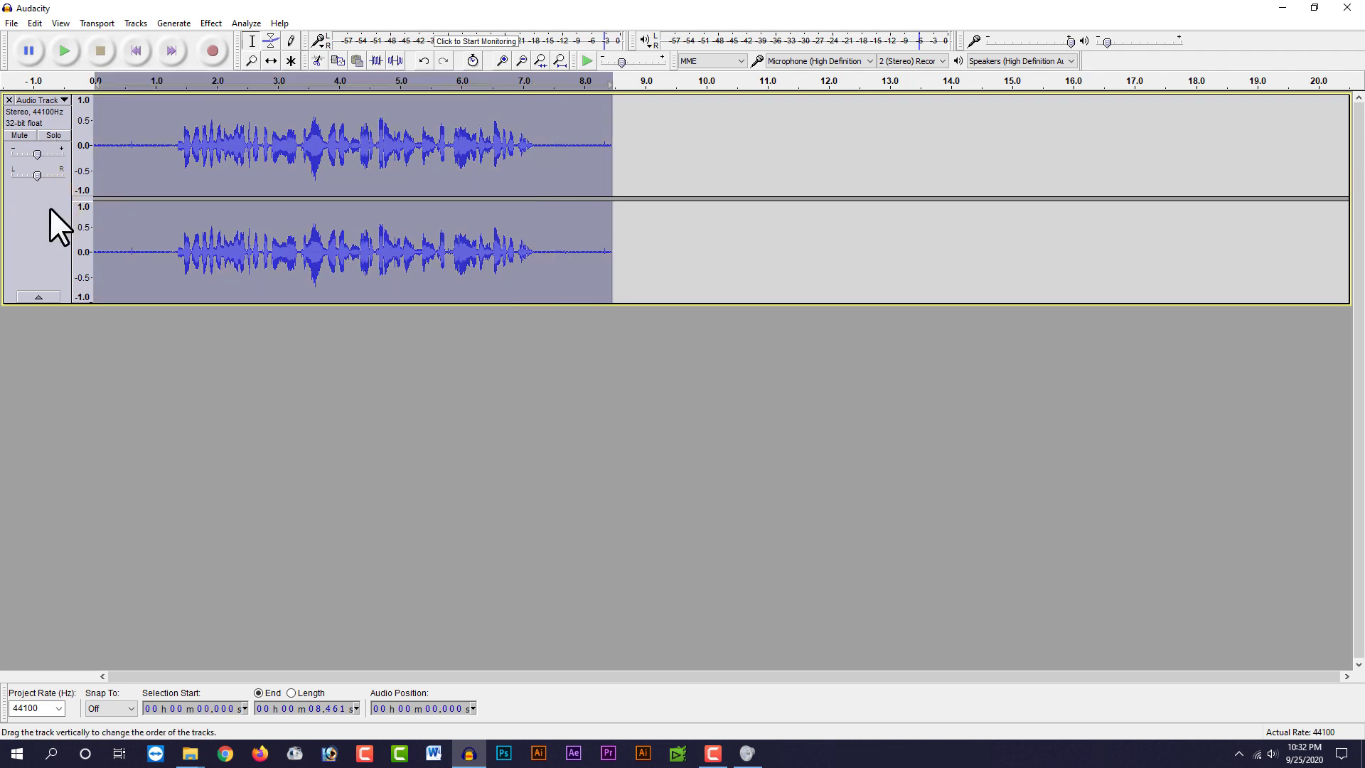
pyautogui.click(211, 23)
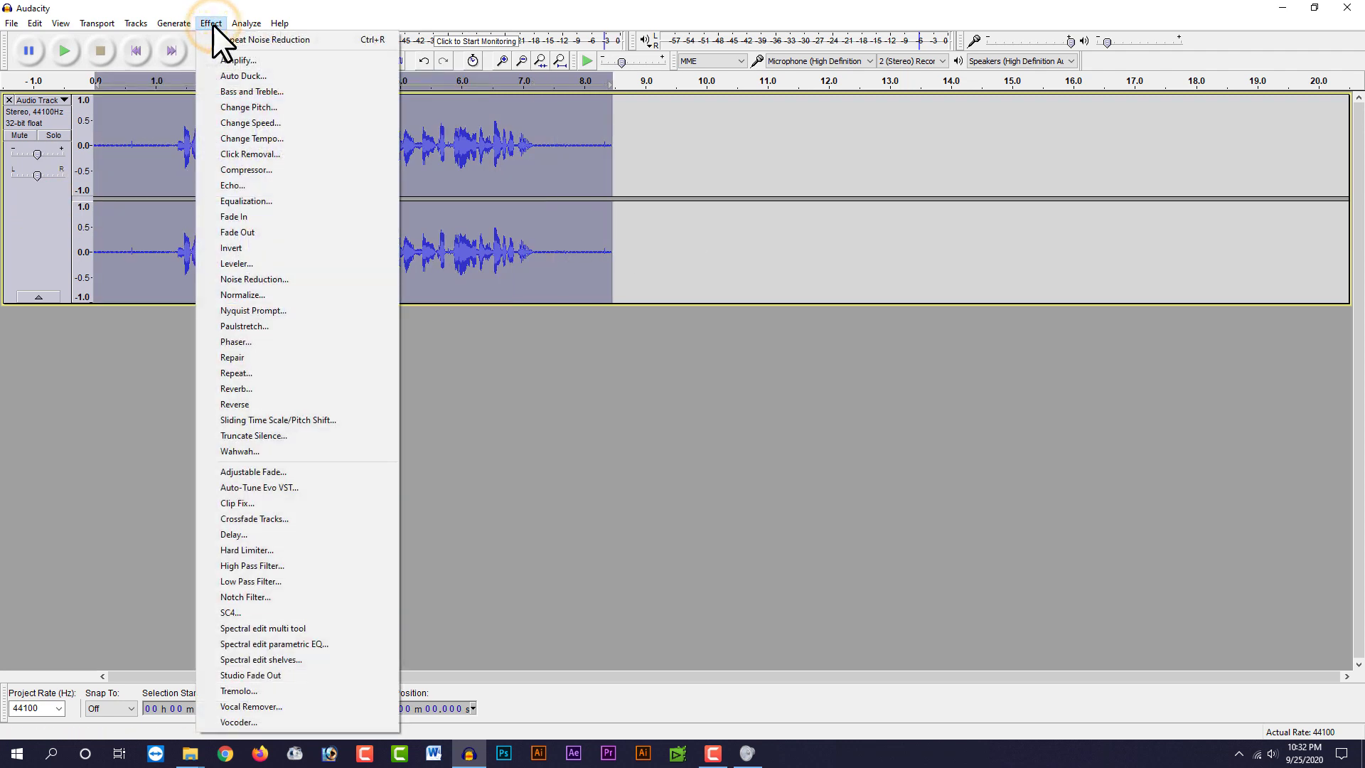
pyautogui.click(267, 280)
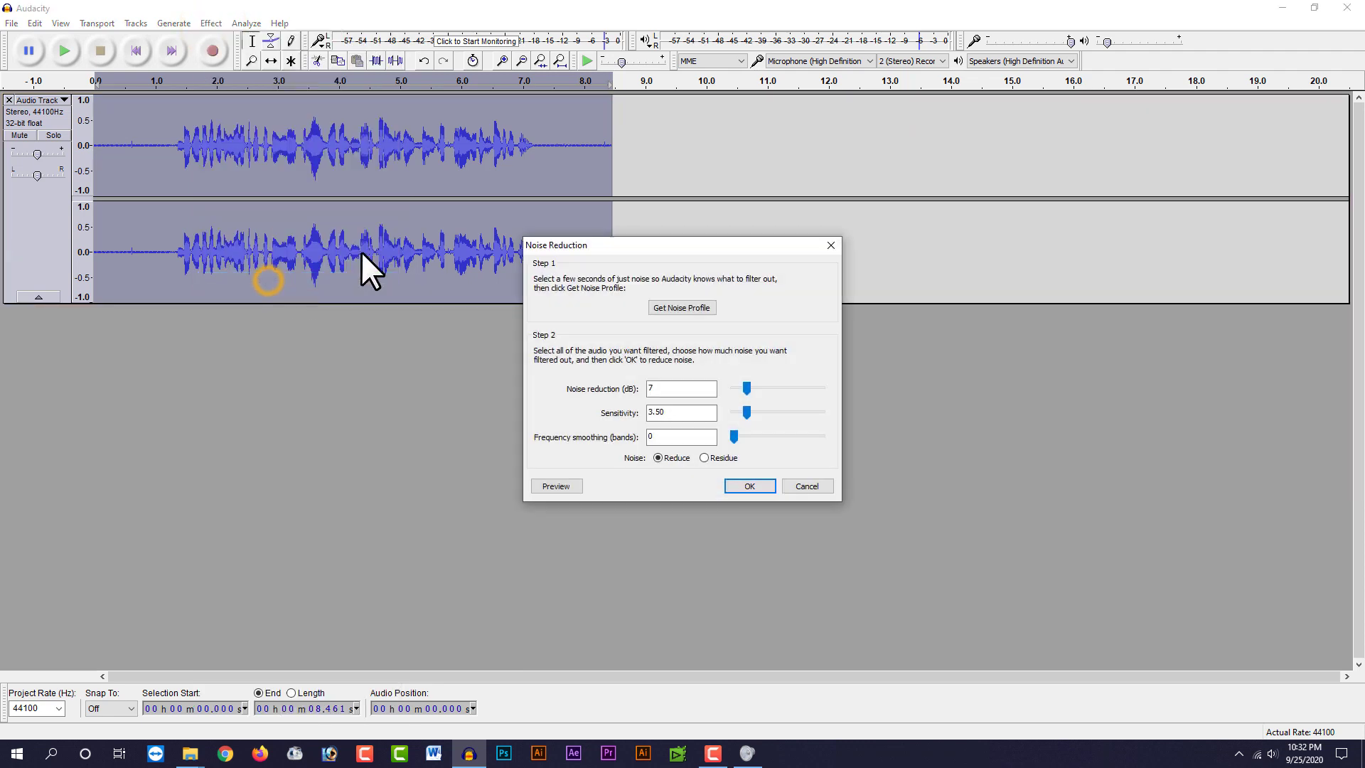
pyautogui.click(748, 486)
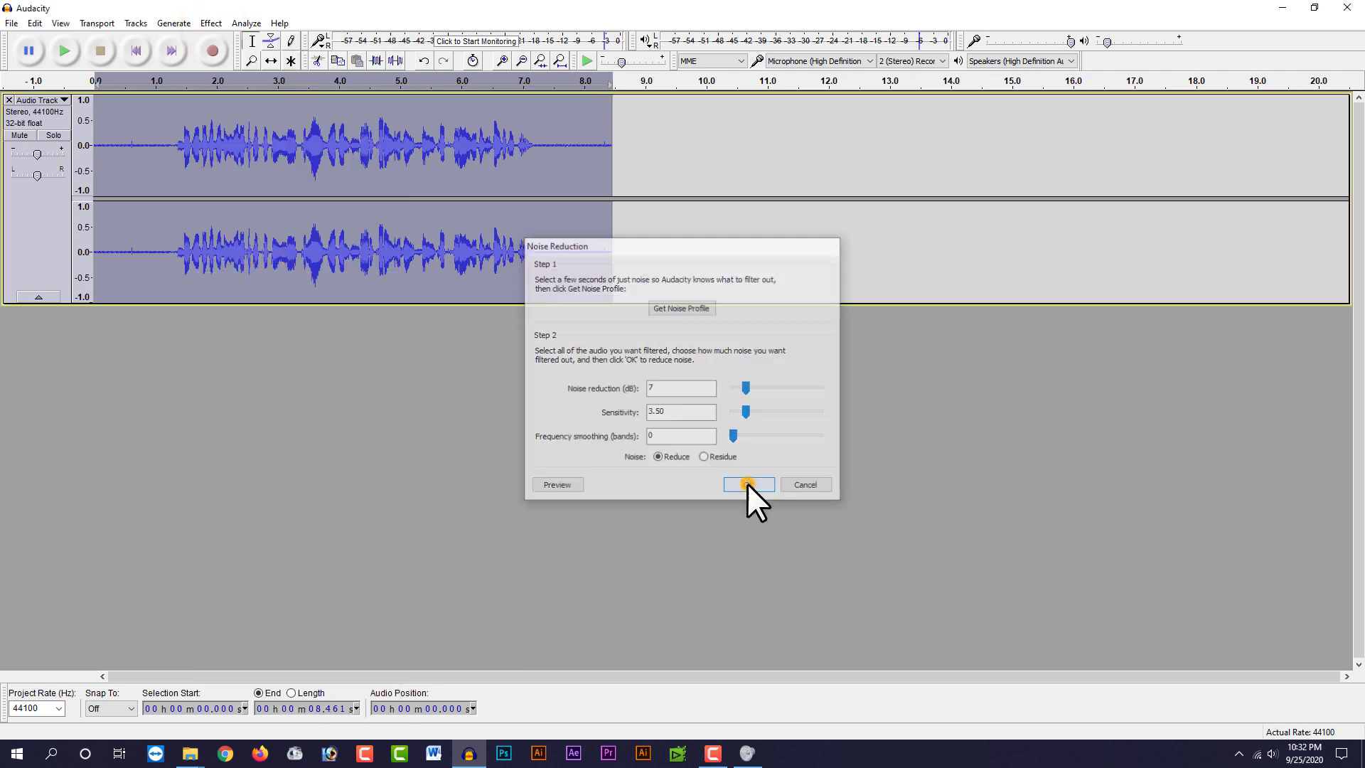
pyautogui.click(571, 160)
pyautogui.moveTo(548, 146); pyautogui.dragTo(597, 152)
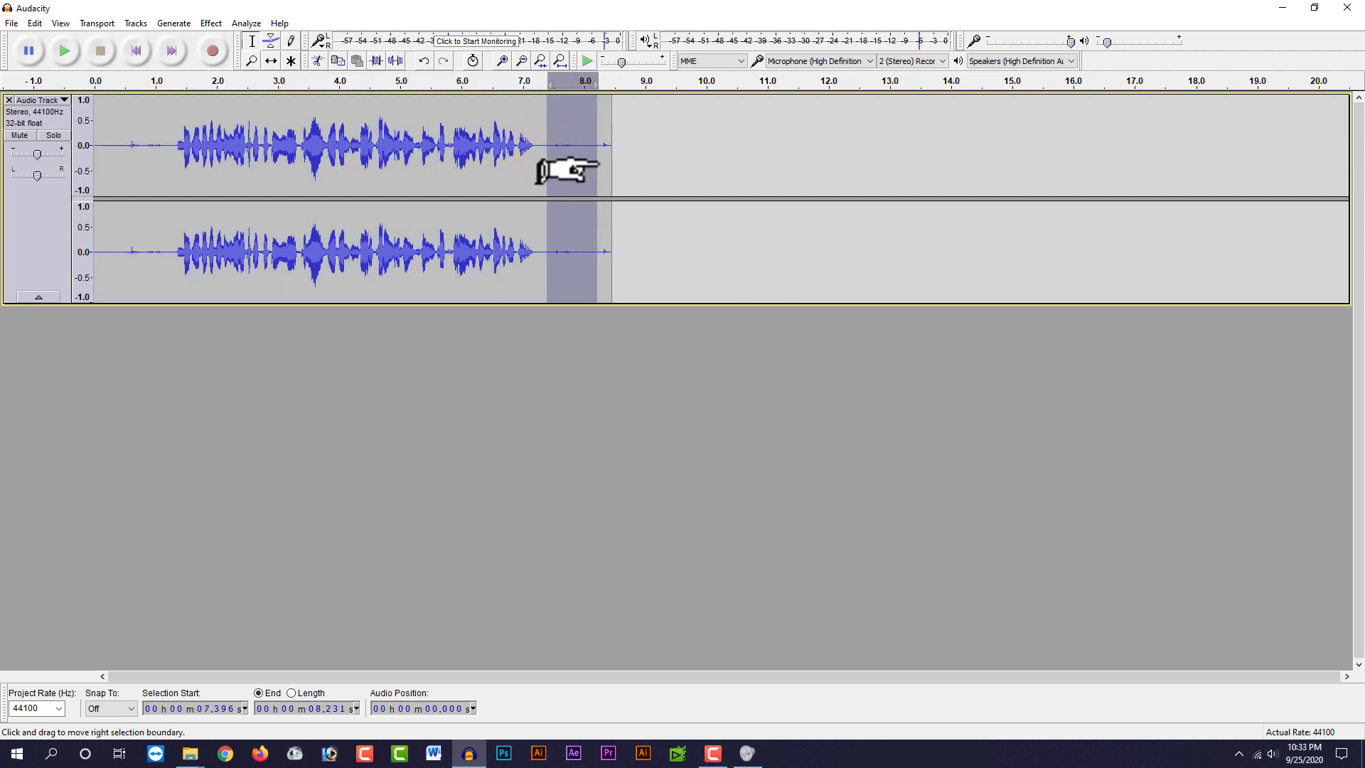
pyautogui.click(566, 138)
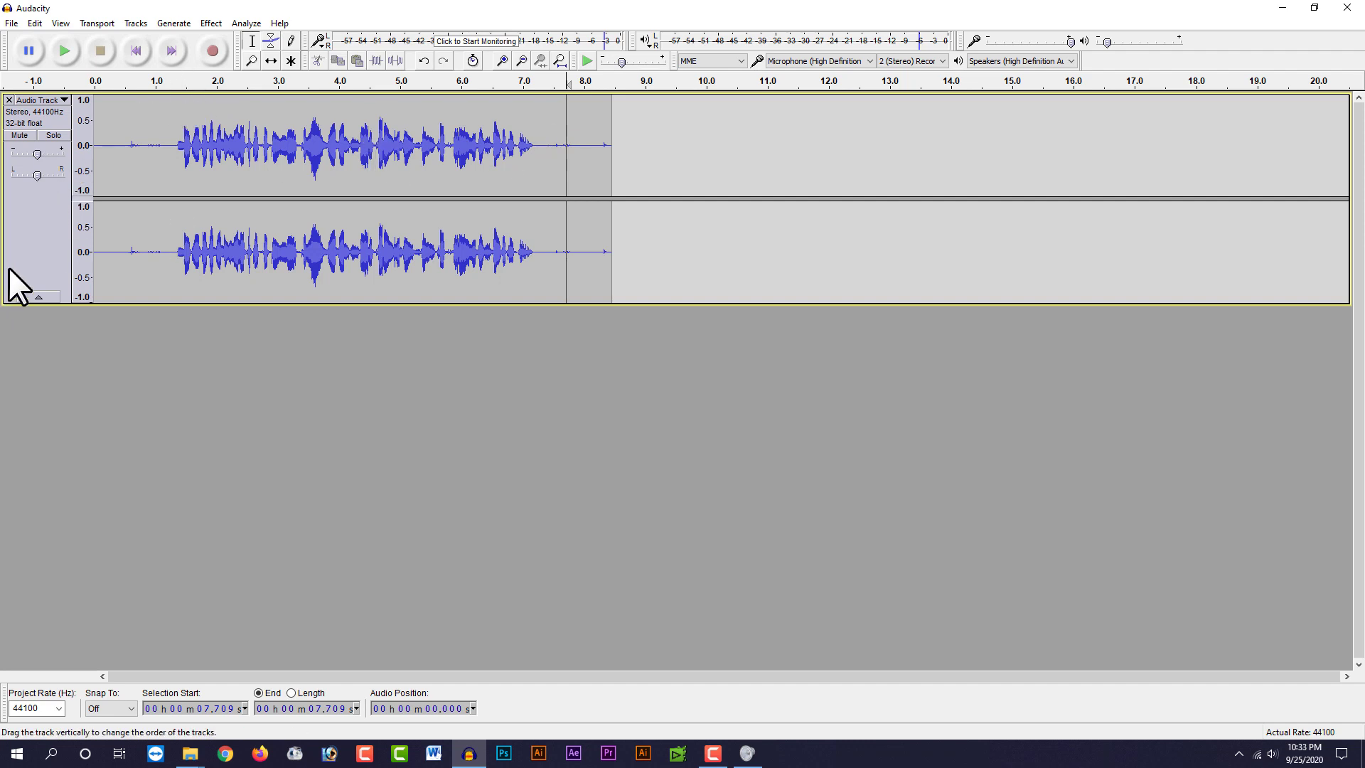
# Step: Normalize the whole track to a maximum amplitude of 0 dB with DC offset removal enabled
pyautogui.click(45, 199)
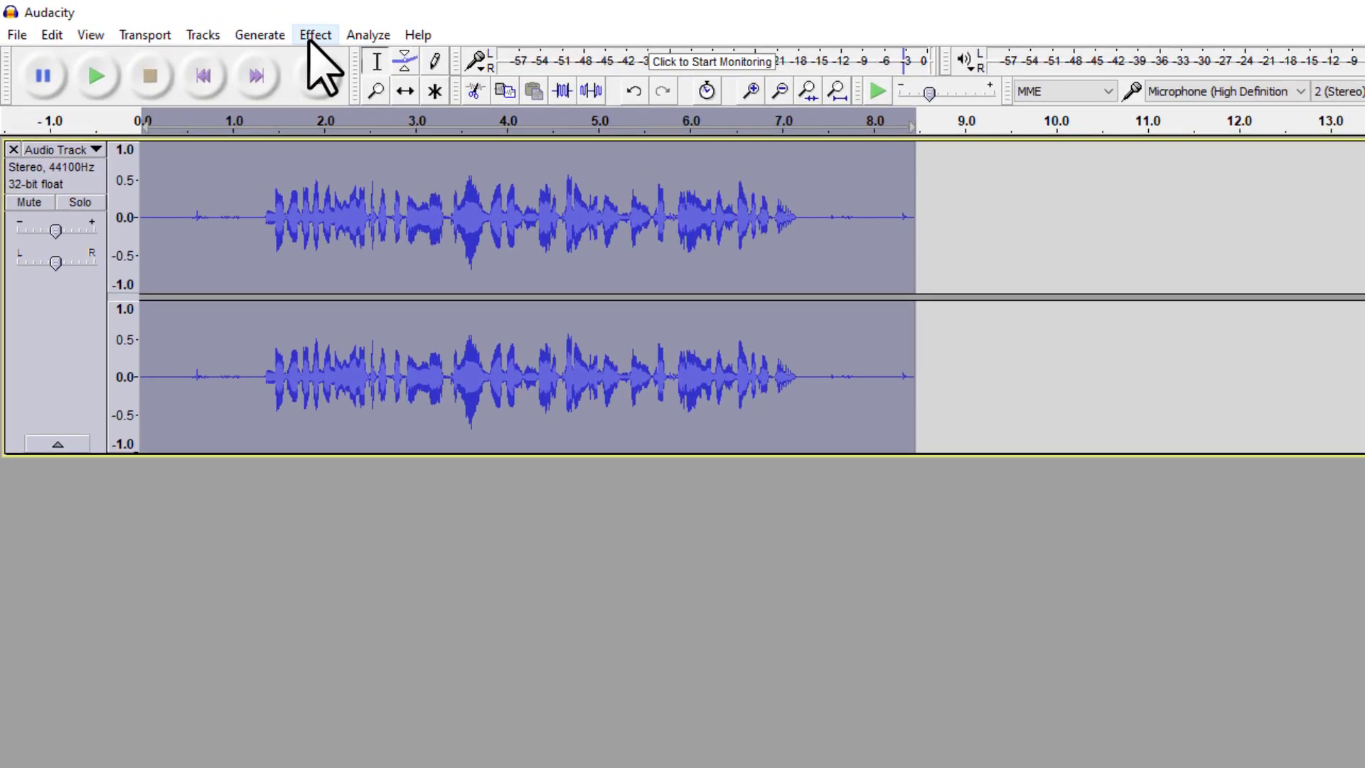
pyautogui.click(211, 24)
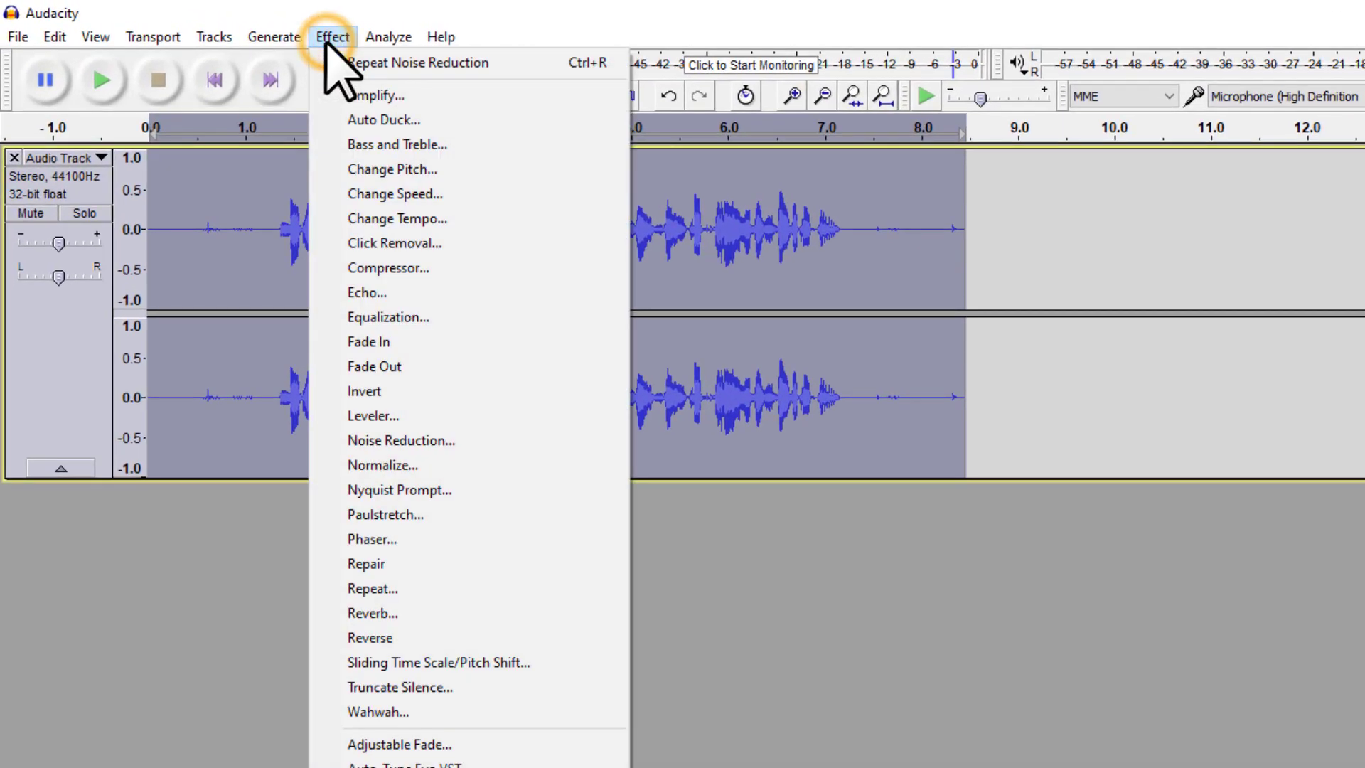
pyautogui.click(399, 467)
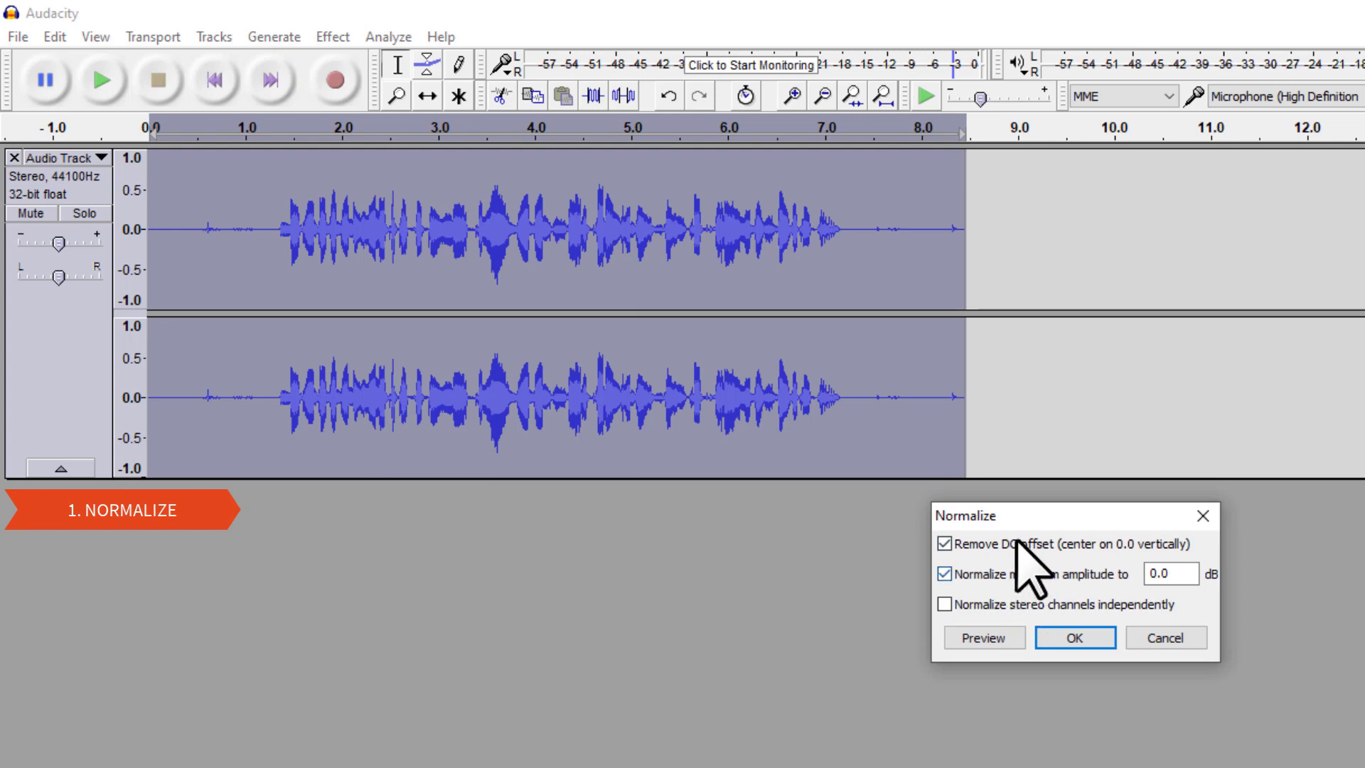
pyautogui.doubleClick(1188, 579)
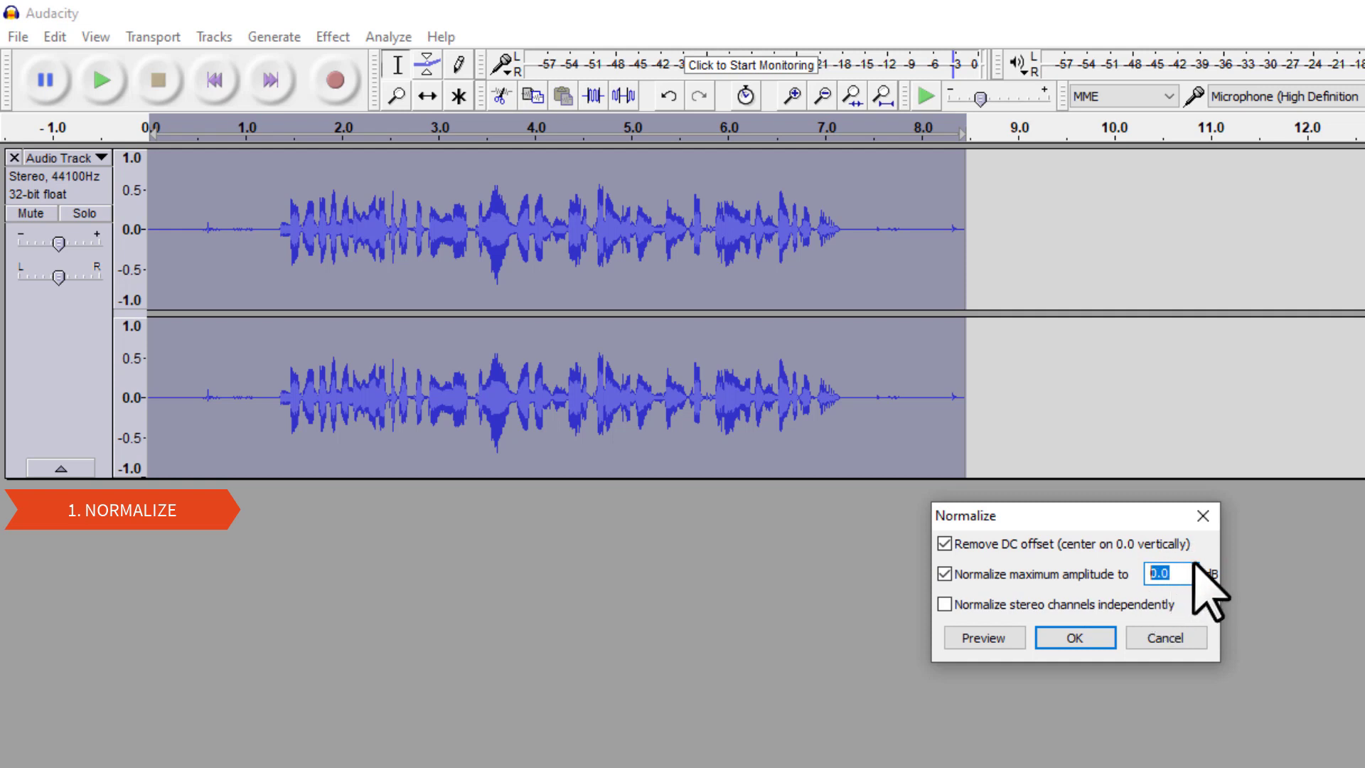
pyautogui.write('0.1')
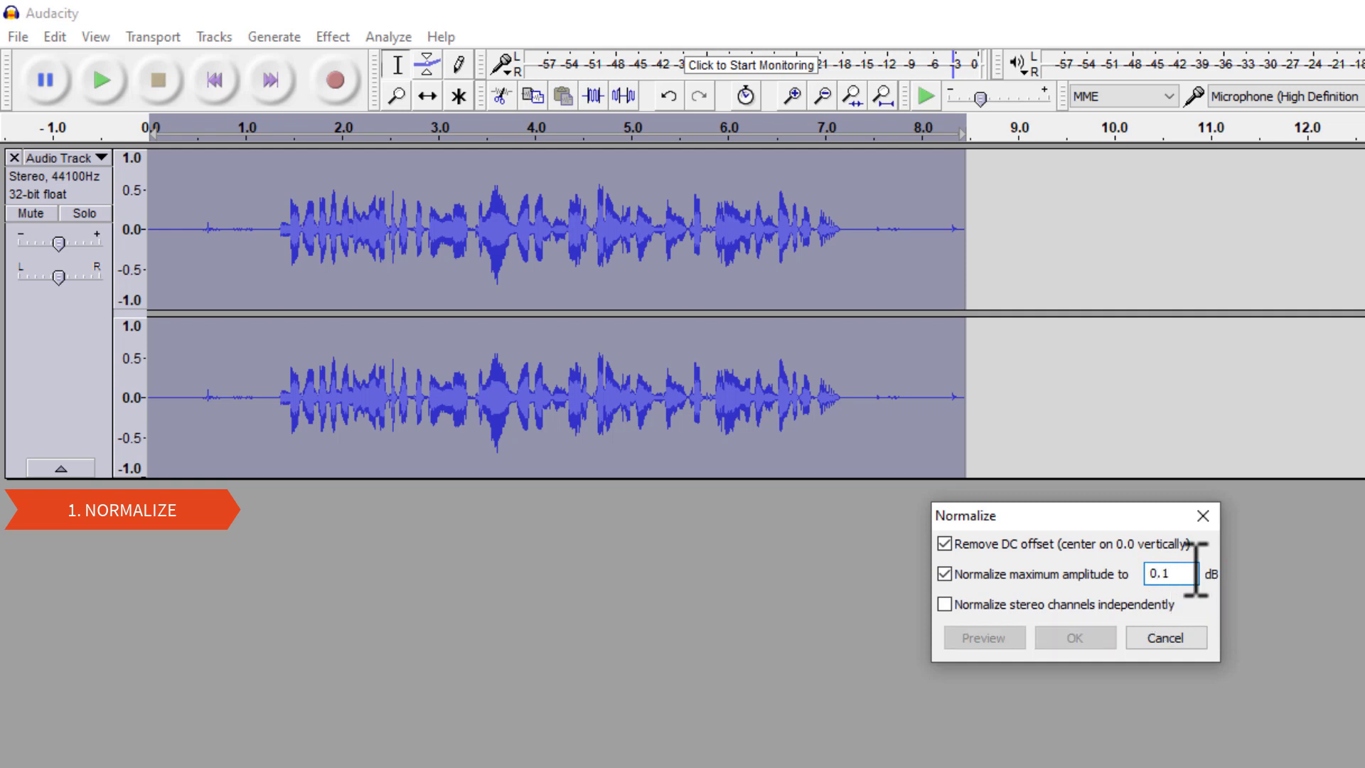
pyautogui.moveTo(1182, 570); pyautogui.dragTo(993, 552)
pyautogui.write('0')
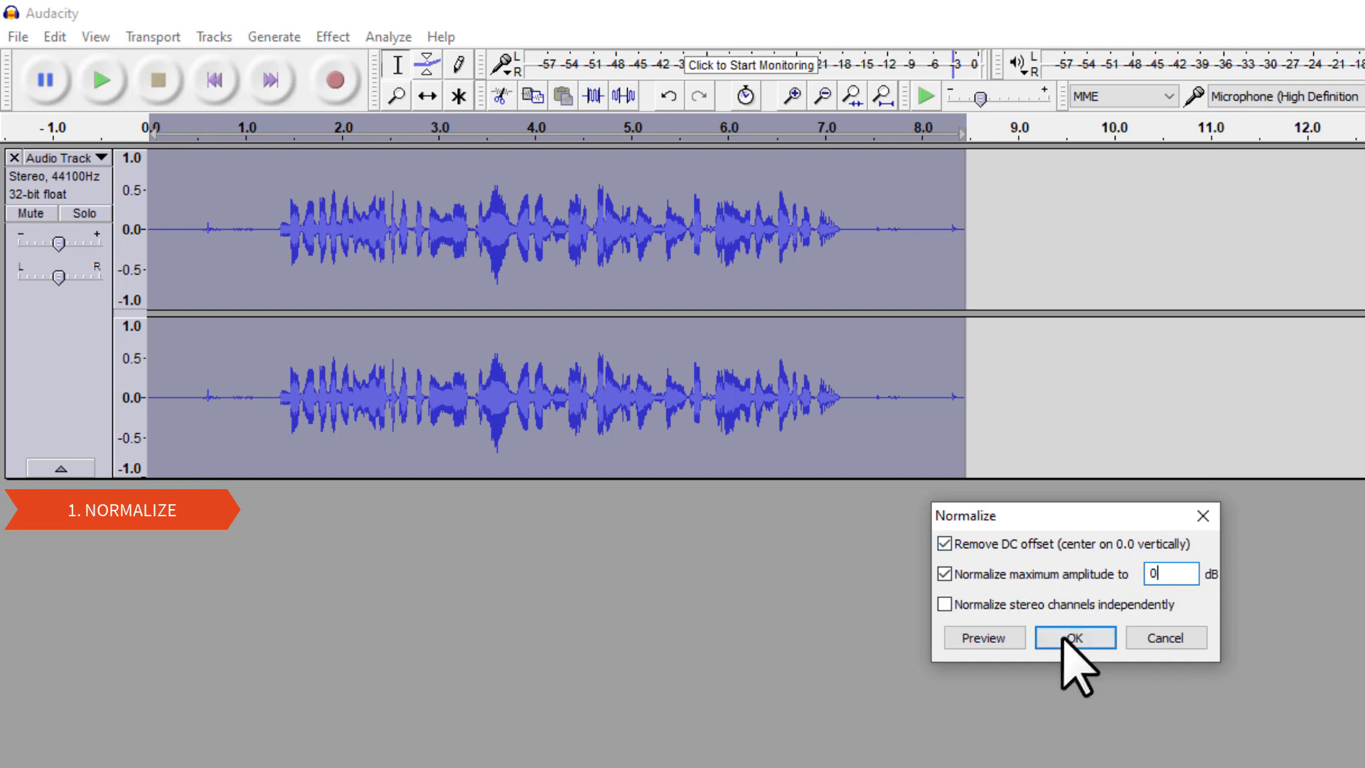
pyautogui.click(1070, 640)
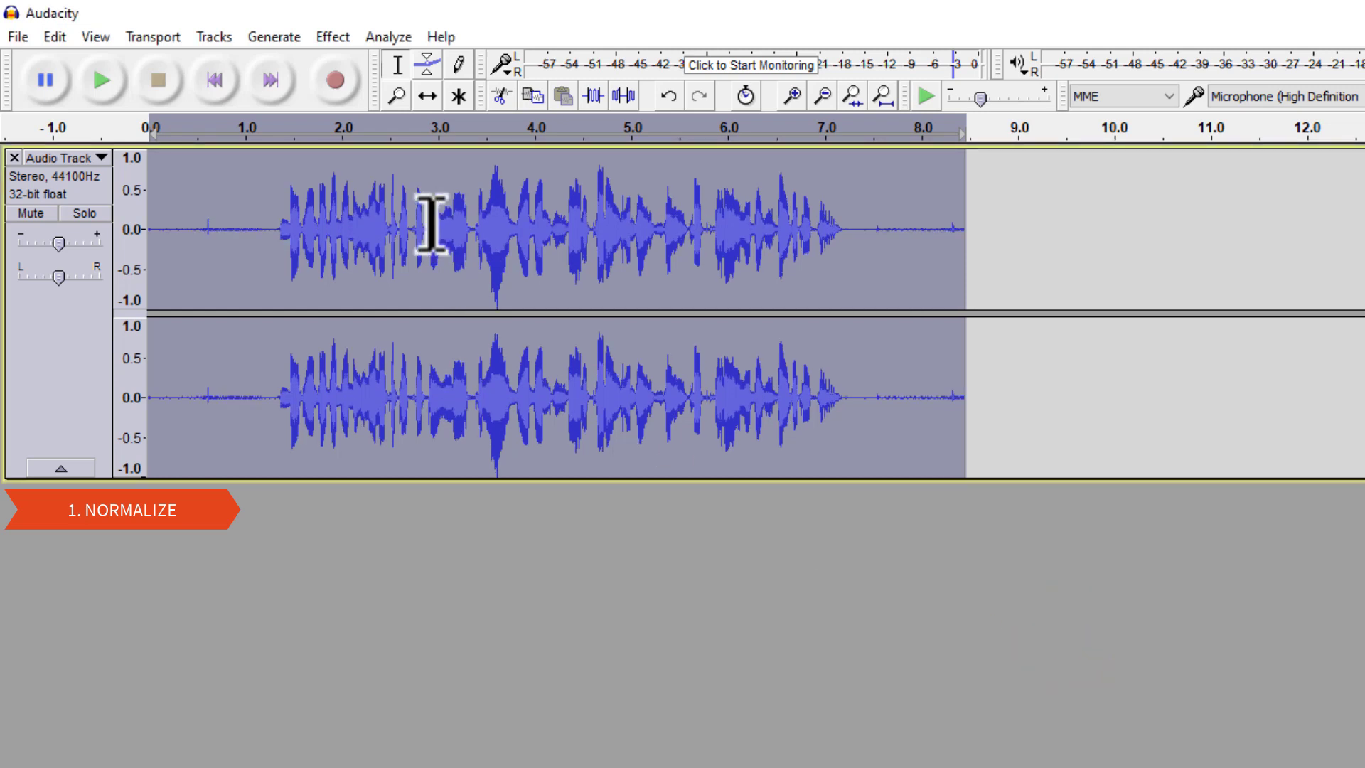
# Step: Apply the Compressor with threshold -12 dB, noise floor -40 dB, ratio 2:1, attack 0.20 secs, release 1.0 secs and make-up gain
pyautogui.click(333, 37)
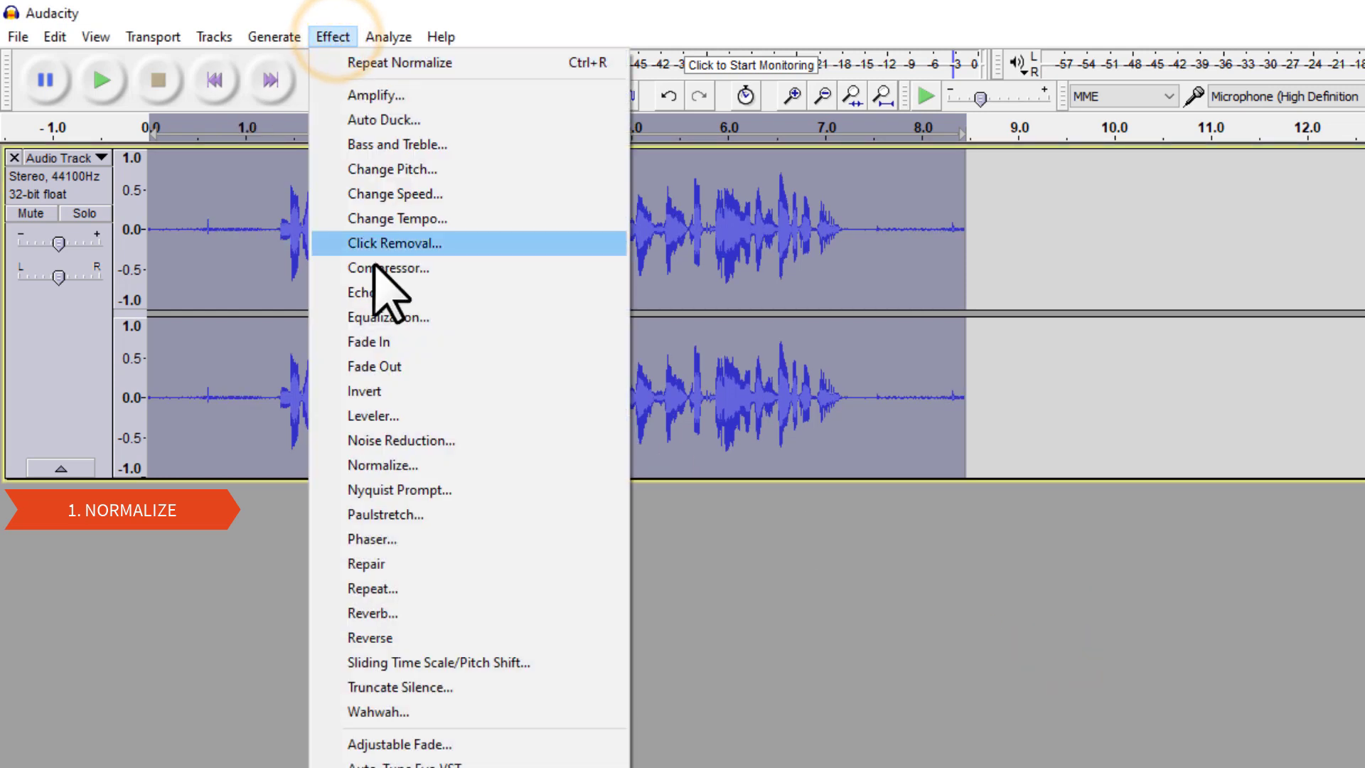
pyautogui.click(439, 268)
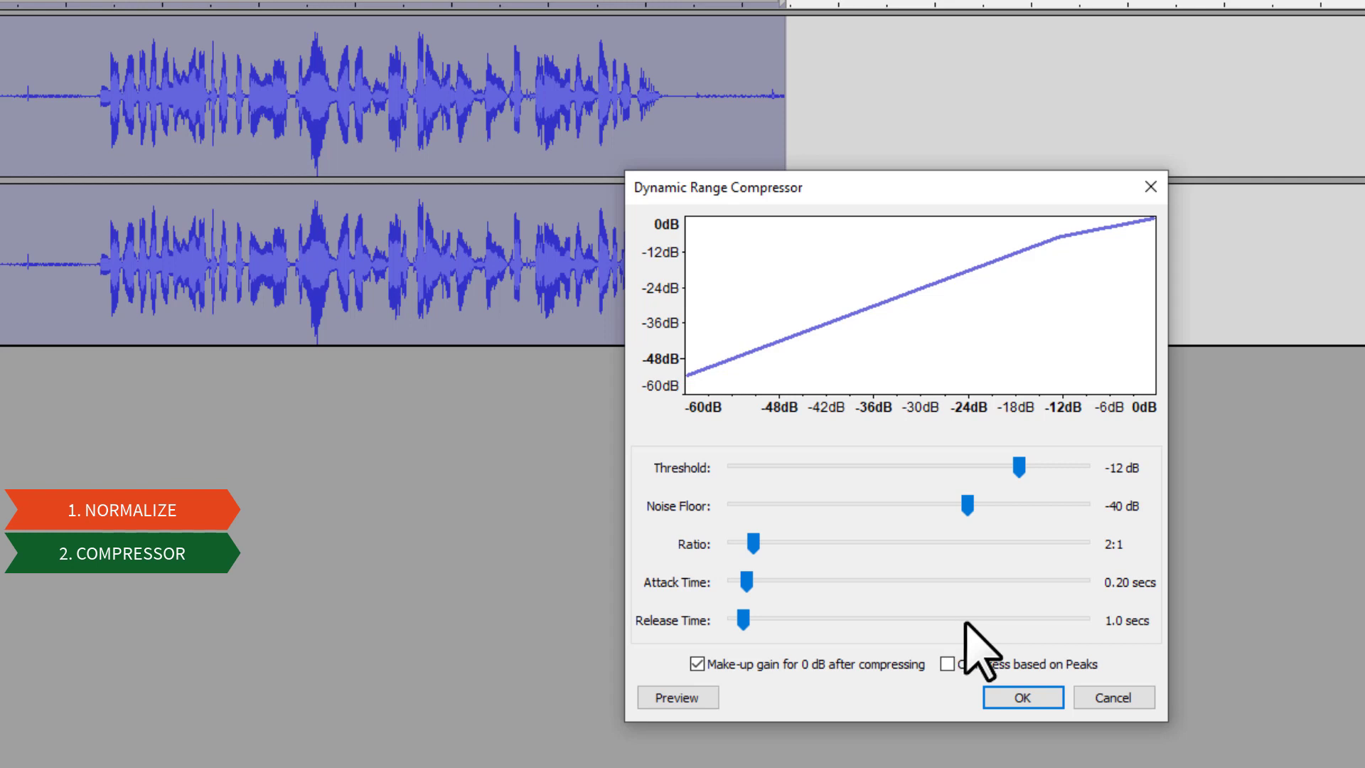
pyautogui.click(1043, 704)
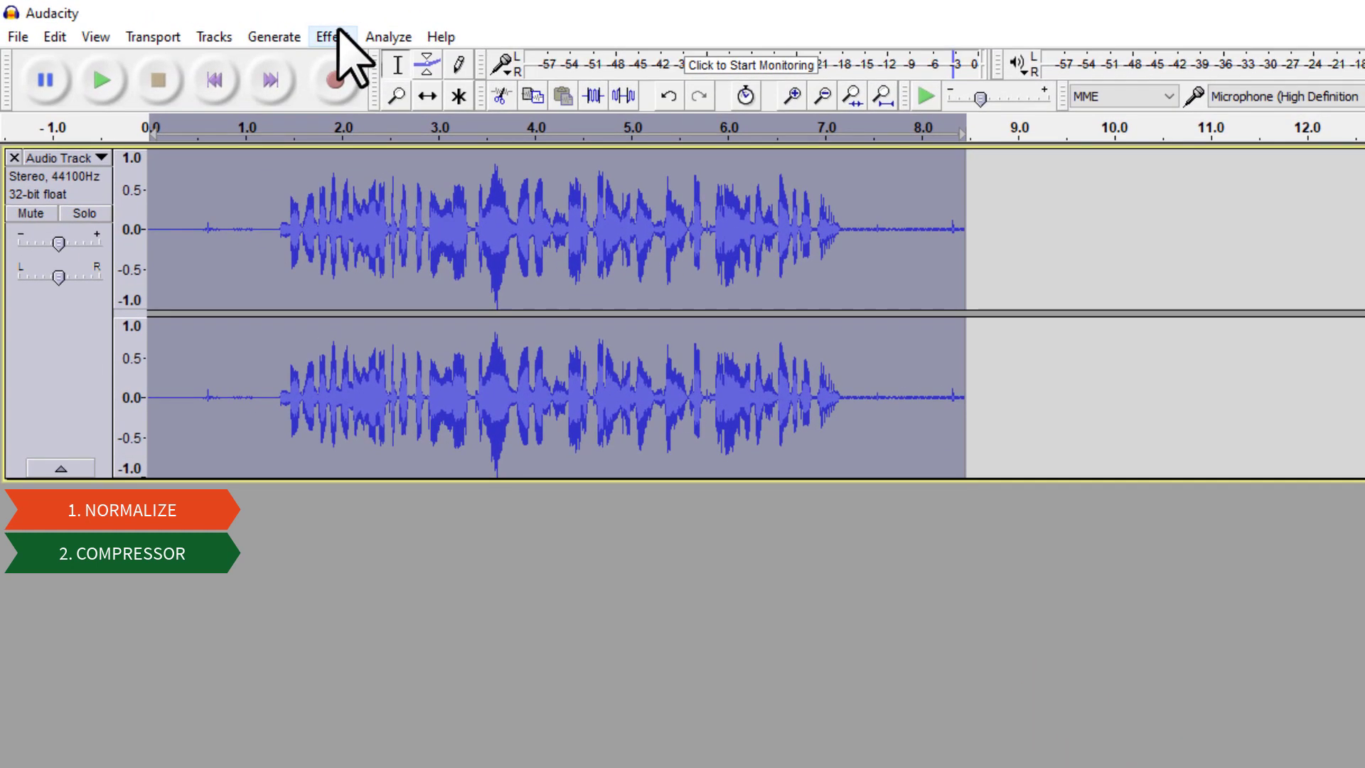
# Step: Apply Equalization to the track with the Bass Boost curve
pyautogui.click(339, 35)
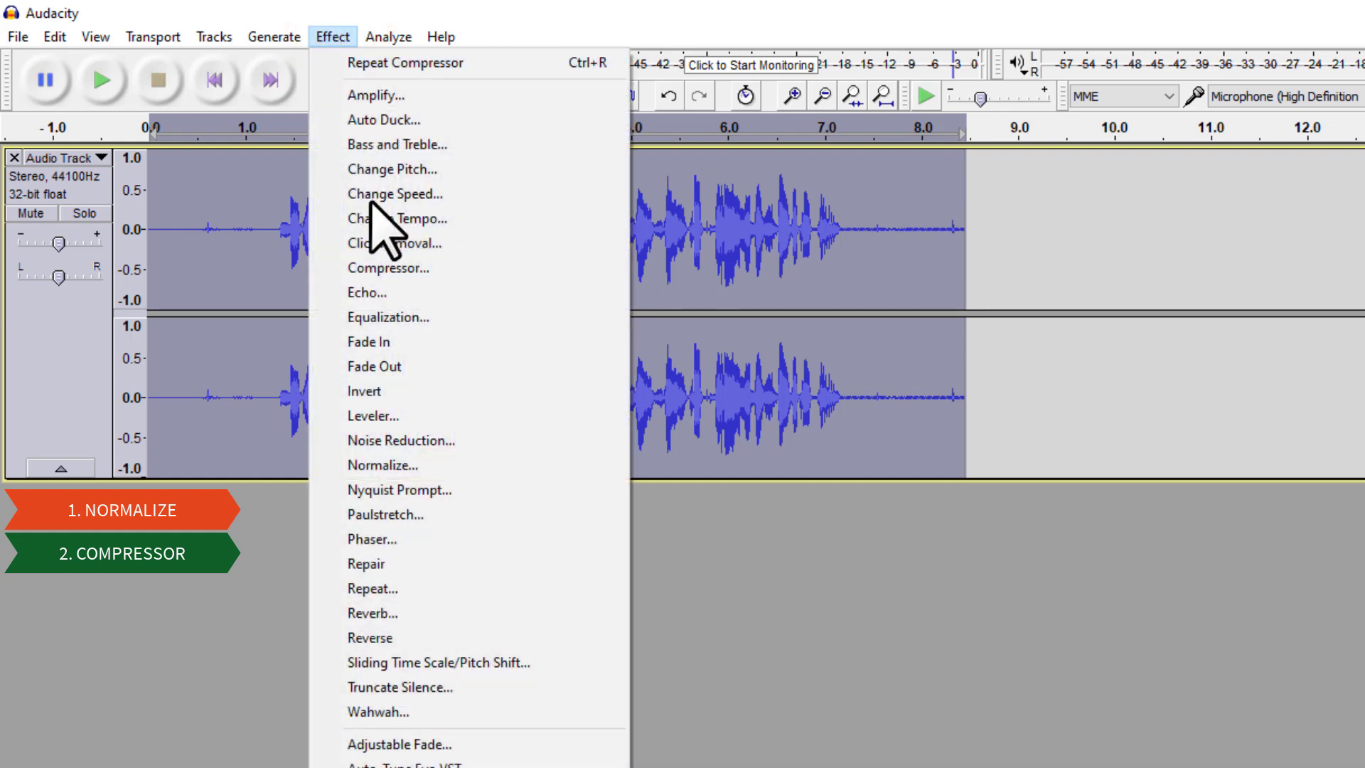
pyautogui.click(393, 318)
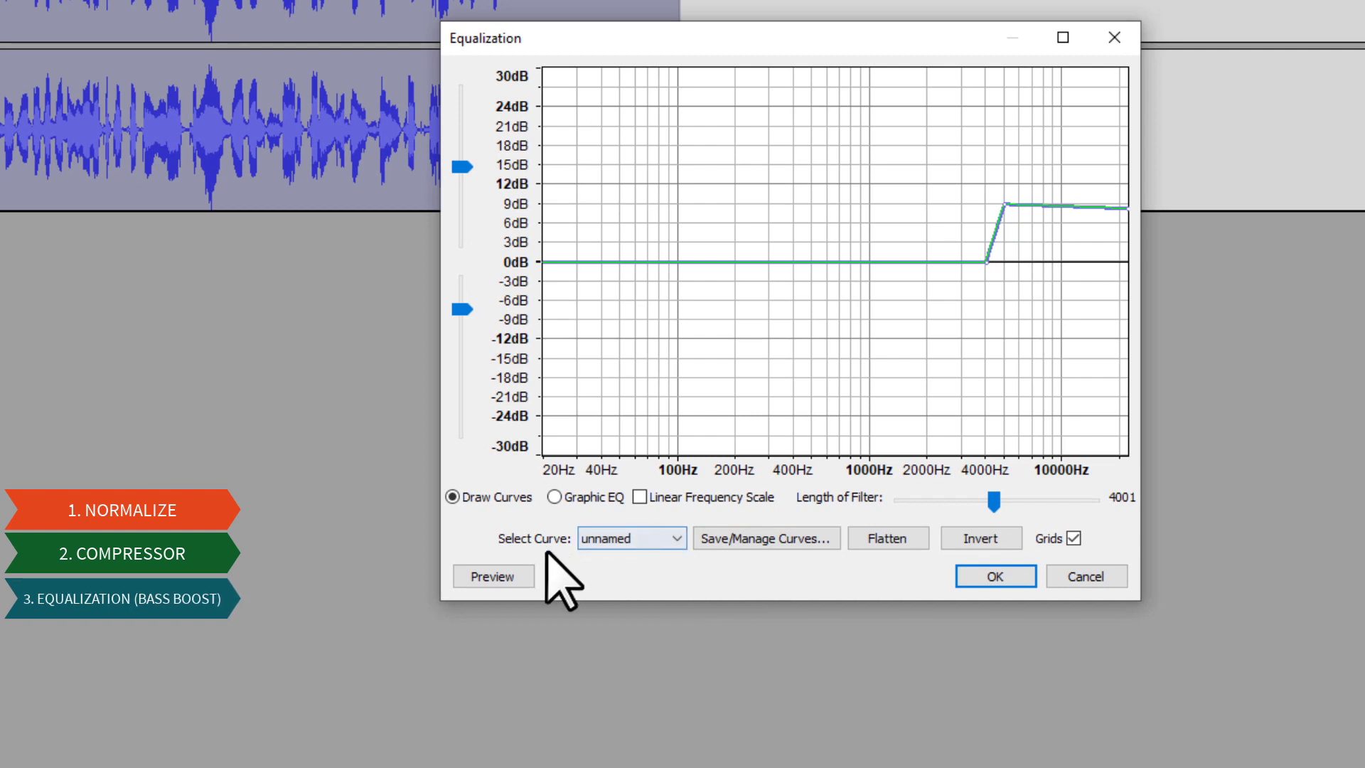
pyautogui.click(655, 539)
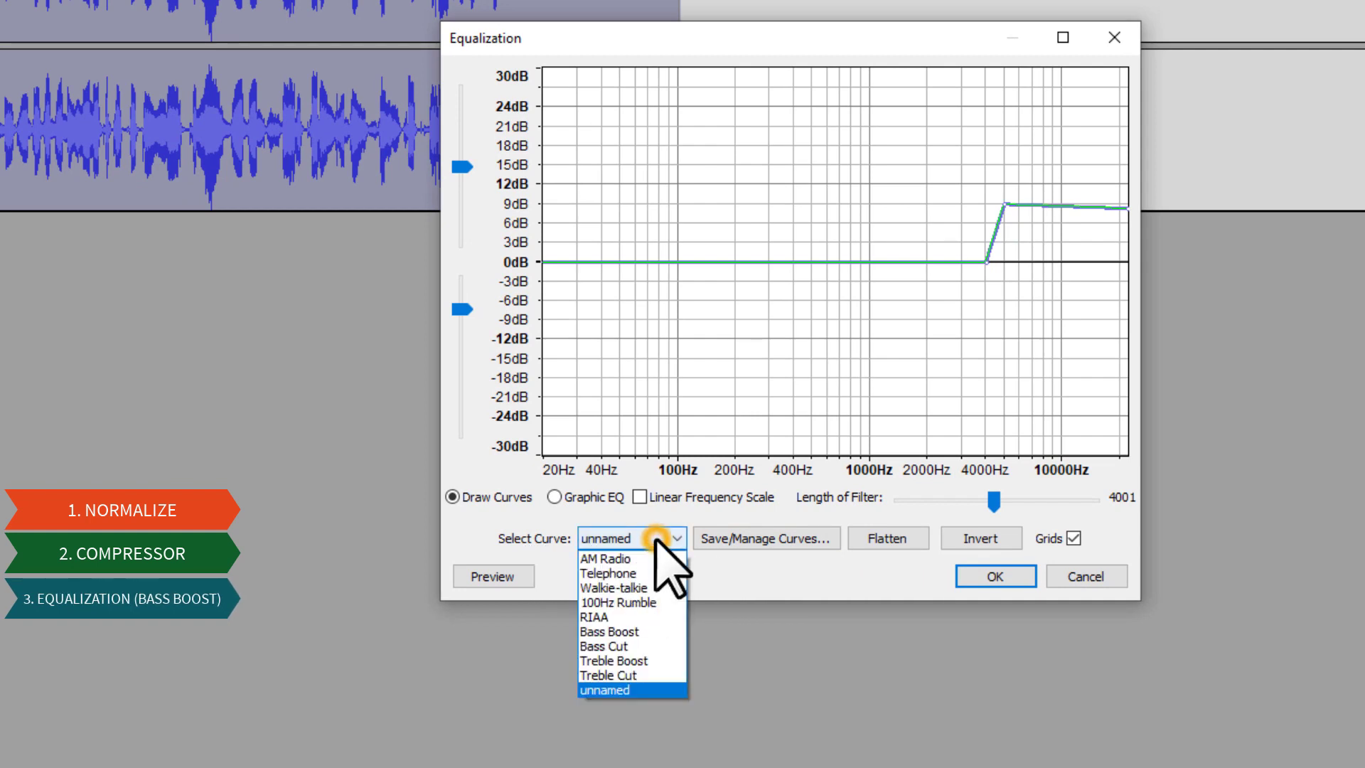
pyautogui.click(635, 632)
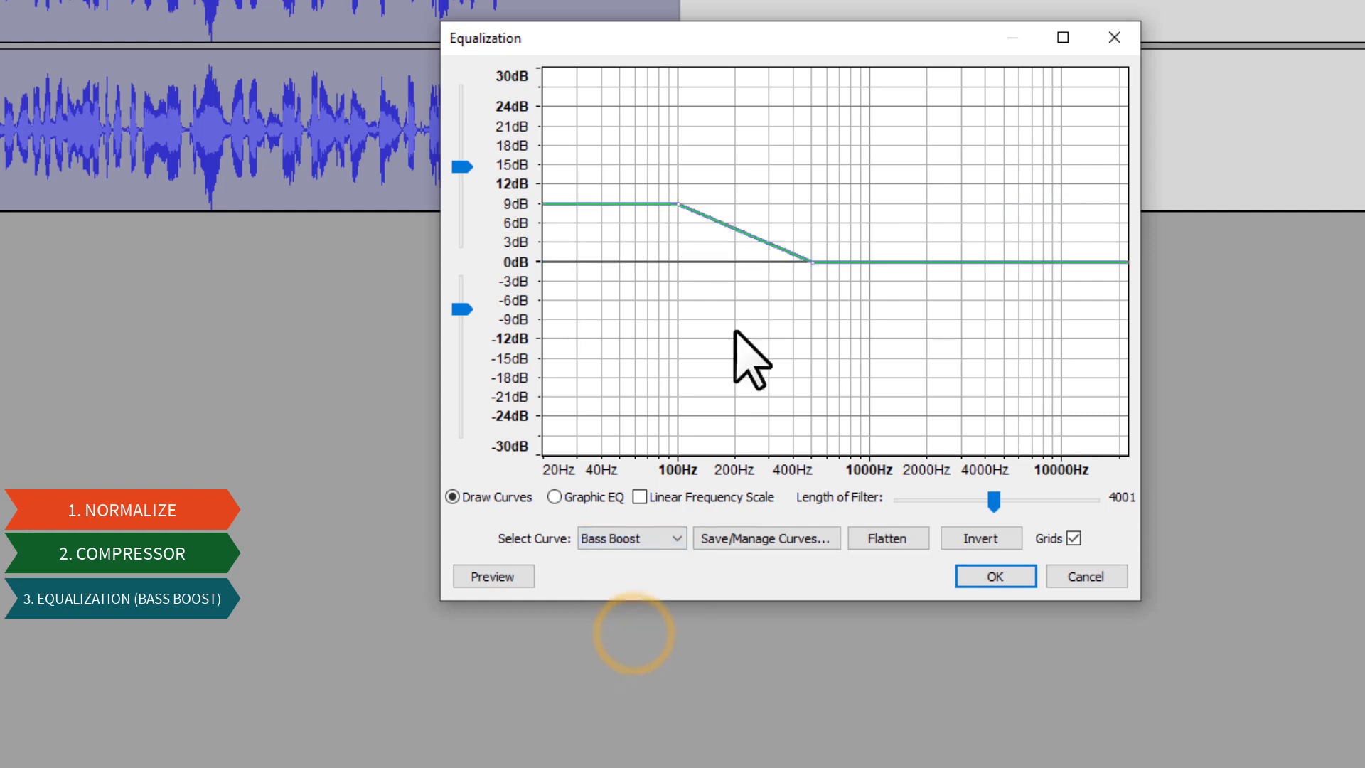
pyautogui.click(1017, 573)
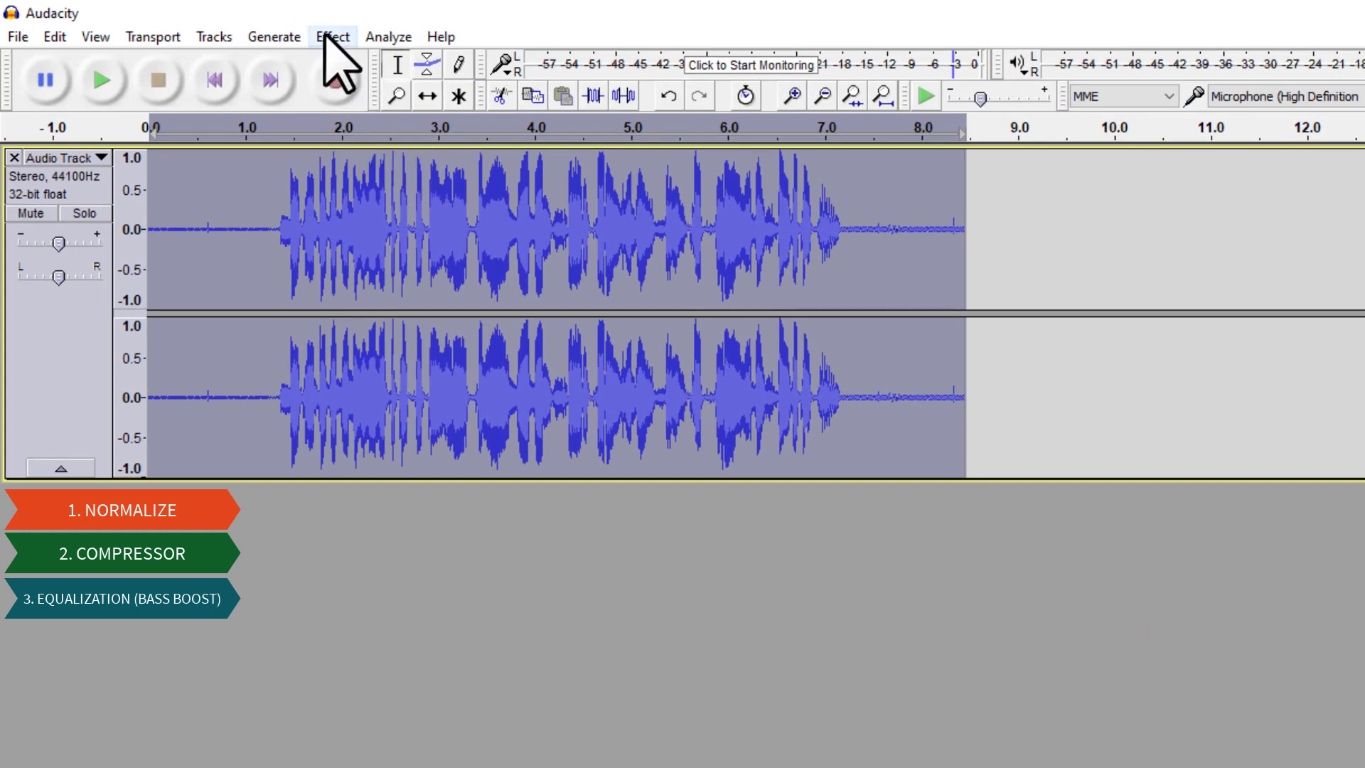
# Step: Apply Equalization to the whole track with the Treble Boost curve
pyautogui.click(332, 39)
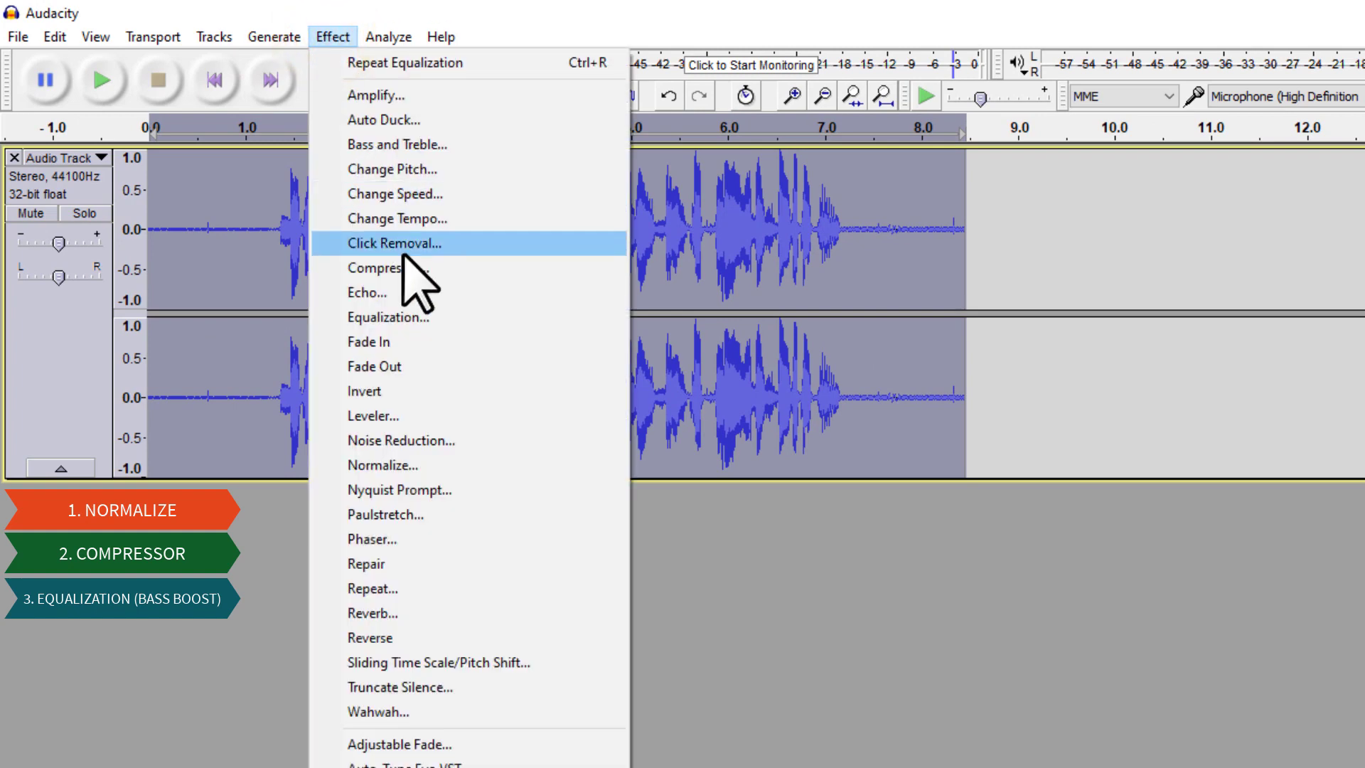
pyautogui.click(398, 317)
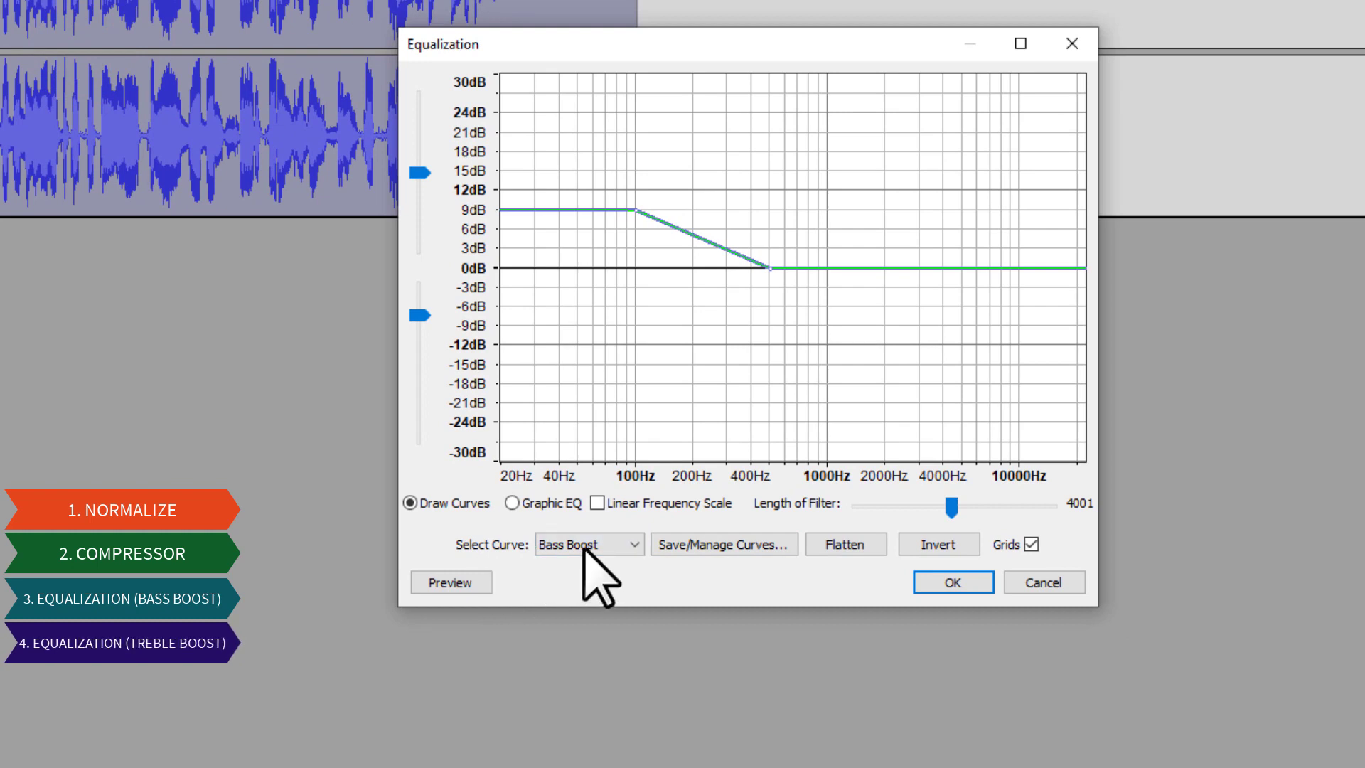
pyautogui.click(623, 546)
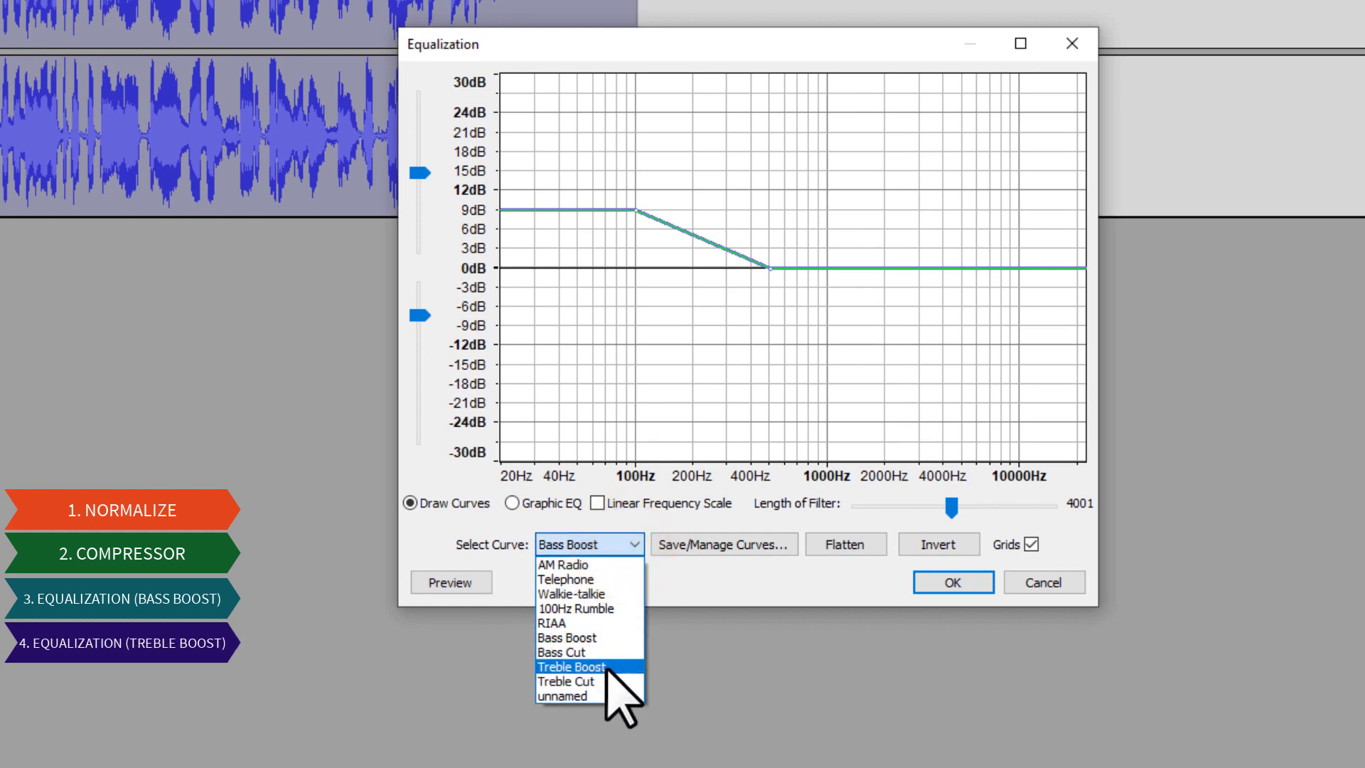
pyautogui.click(606, 666)
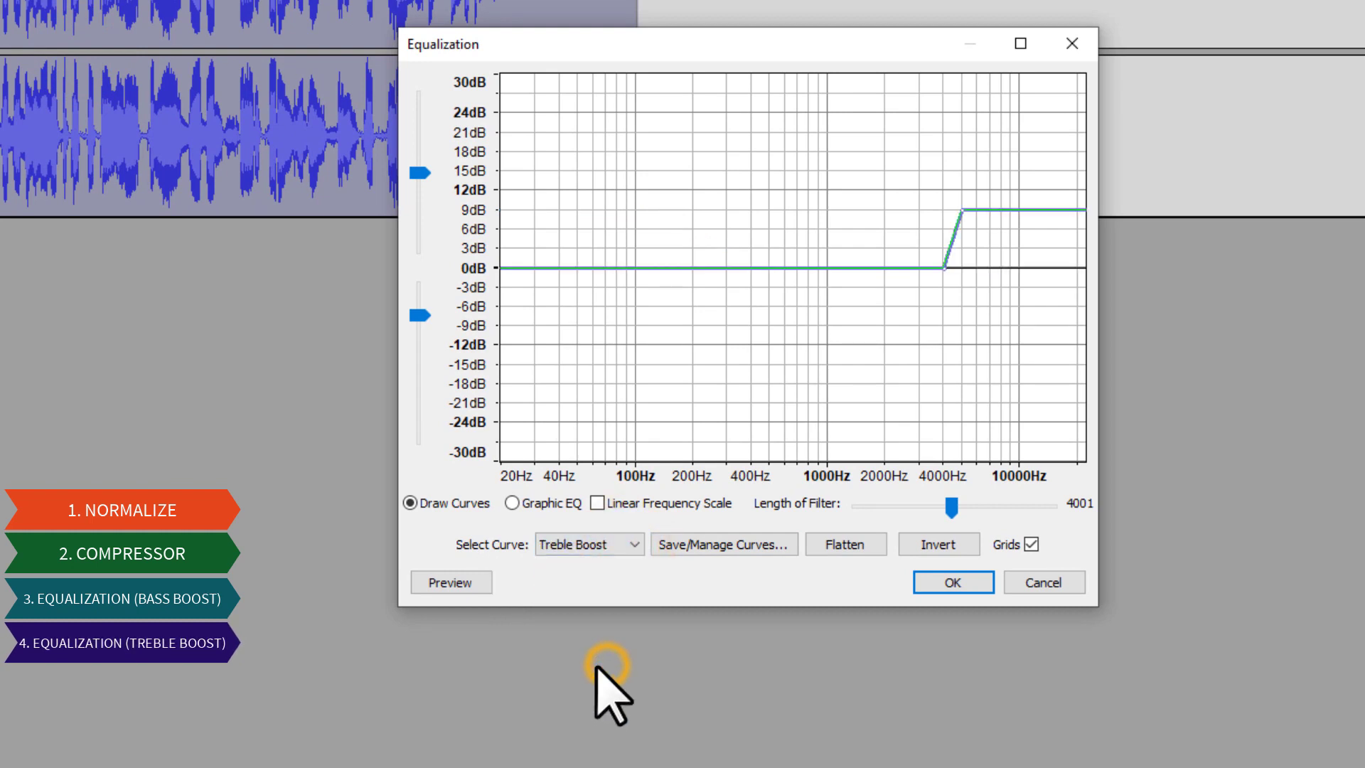
pyautogui.click(961, 583)
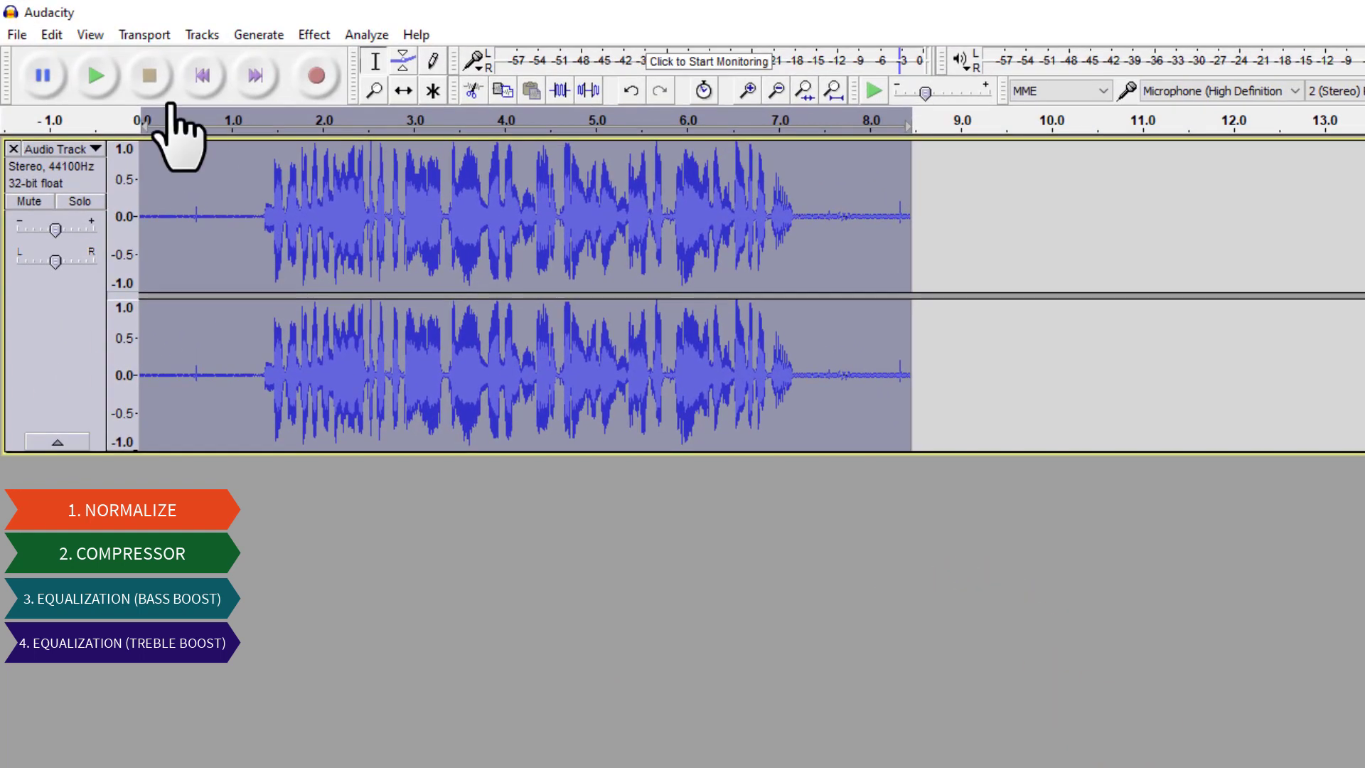
# Step: Apply Reverb with room size 29, pre-delay 53, reverberance 60, damping 33, tone low 40, tone high 38, wet gain -12, dry gain 1, stereo width 74
pyautogui.click(315, 33)
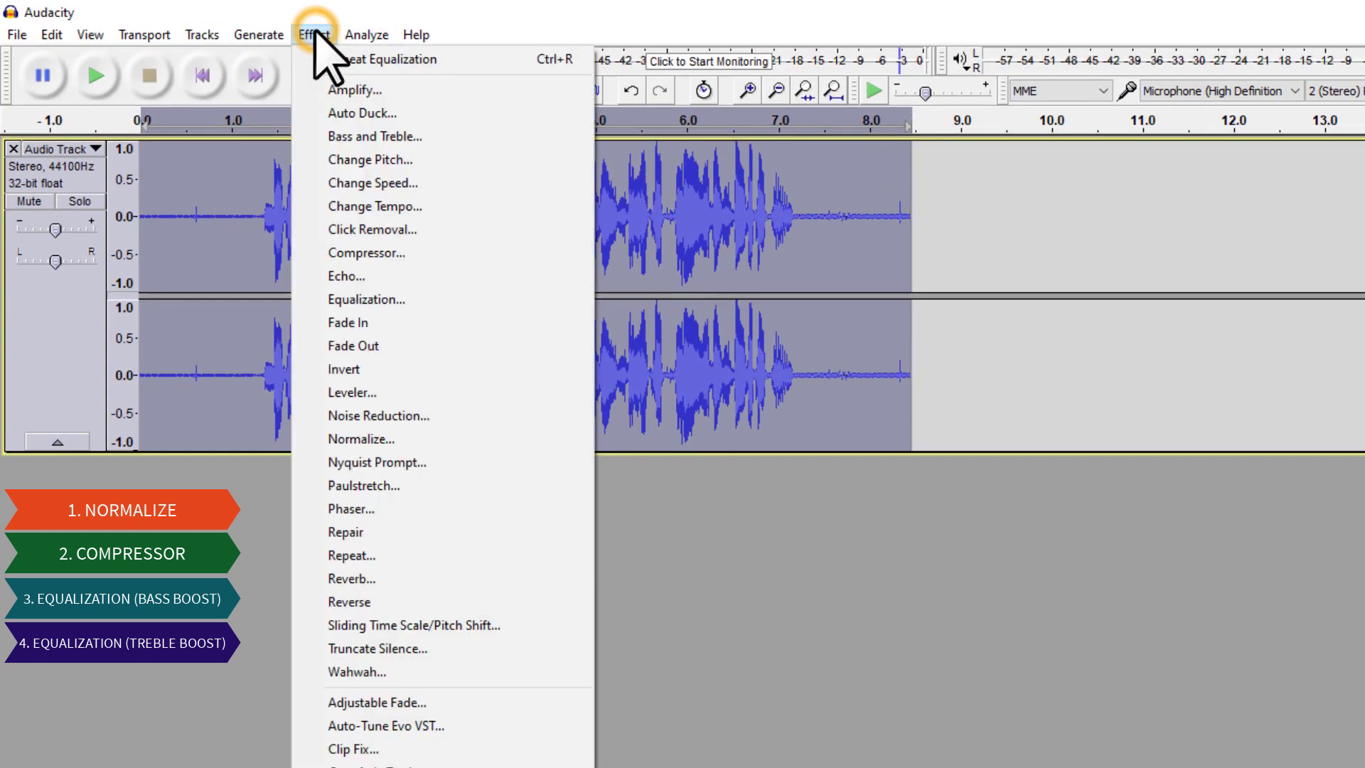
pyautogui.click(384, 580)
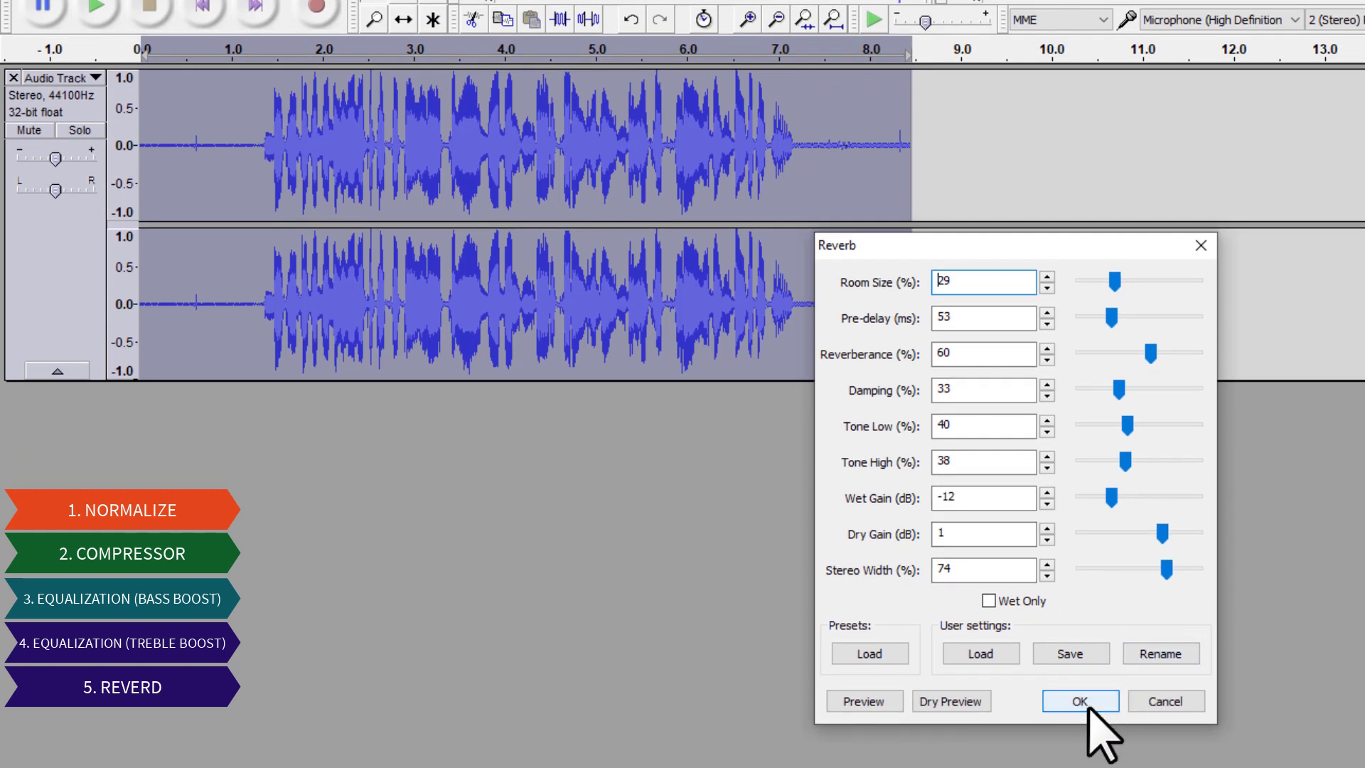
pyautogui.click(1085, 701)
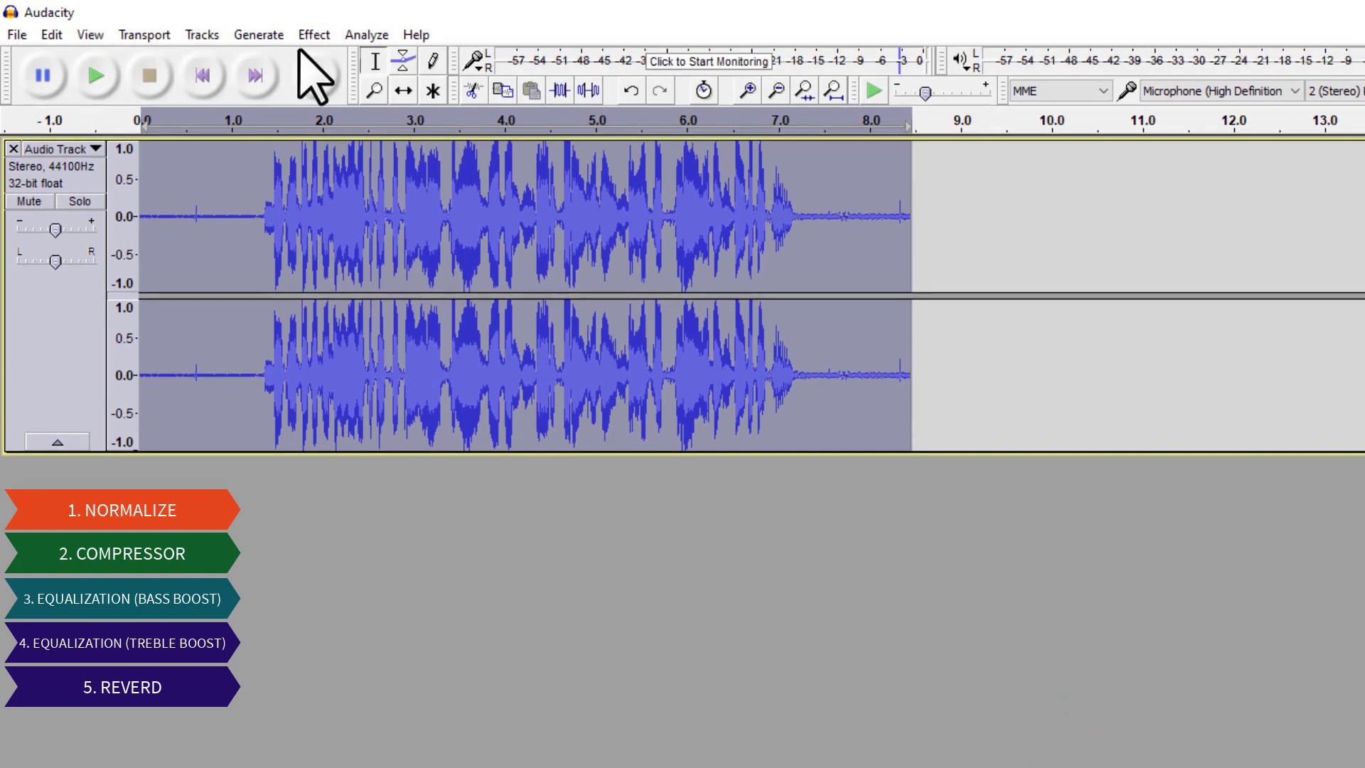
# Step: Apply Auto-Tune Evo VST to the track with Soprano input, key C, Chromatic scale, retune speed 30 and humanize 27, and close the effect
pyautogui.click(314, 35)
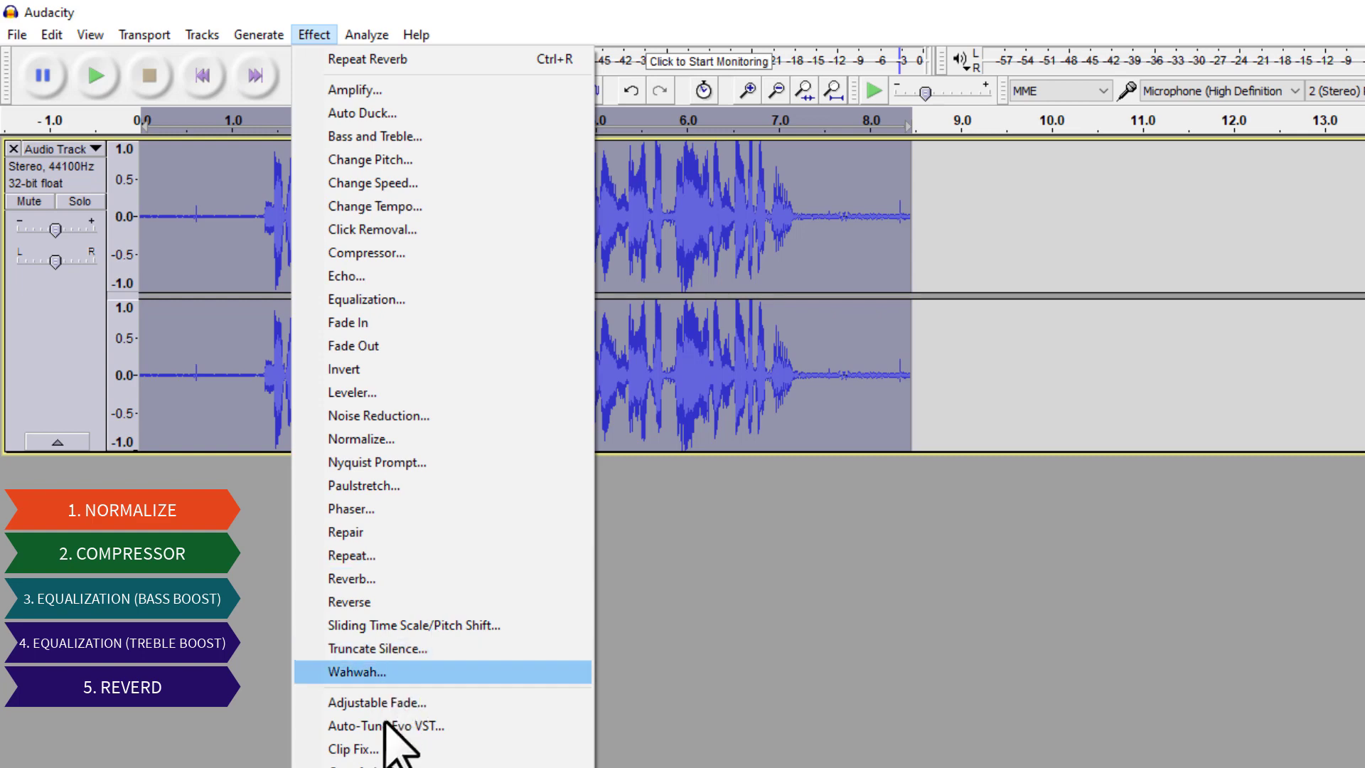
pyautogui.click(425, 727)
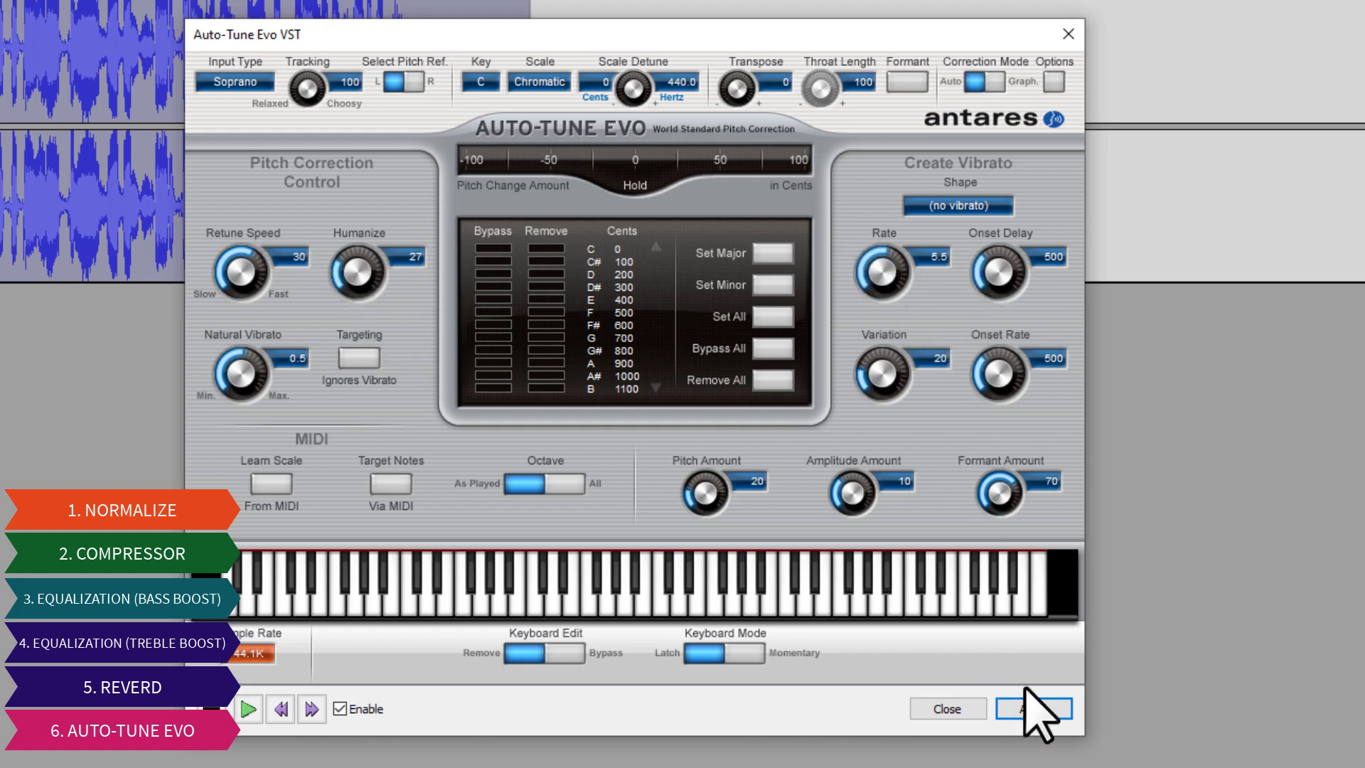
pyautogui.click(1035, 709)
pyautogui.click(946, 709)
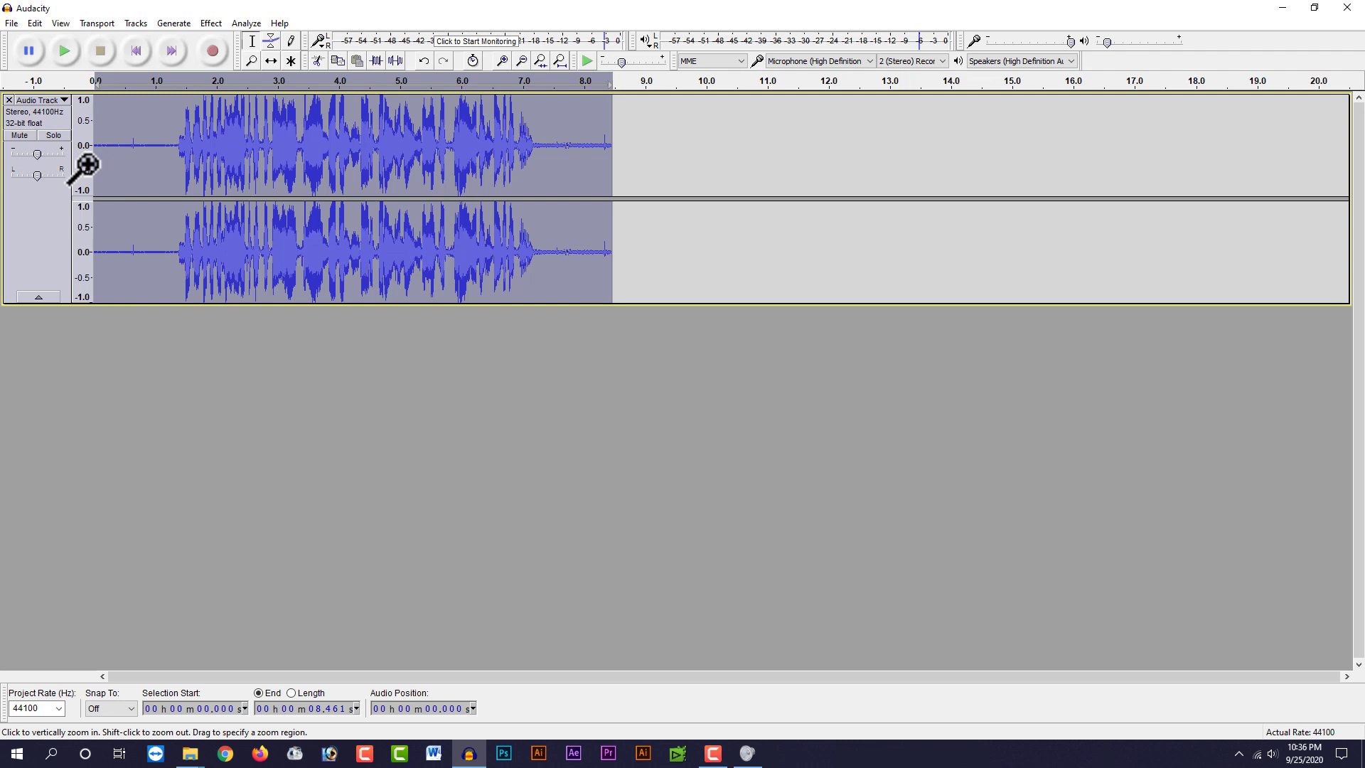
# Step: Listen to the processed track from shortly before the speech begins, raising the system speaker volume during playback
pyautogui.click(168, 158)
pyautogui.press('space')
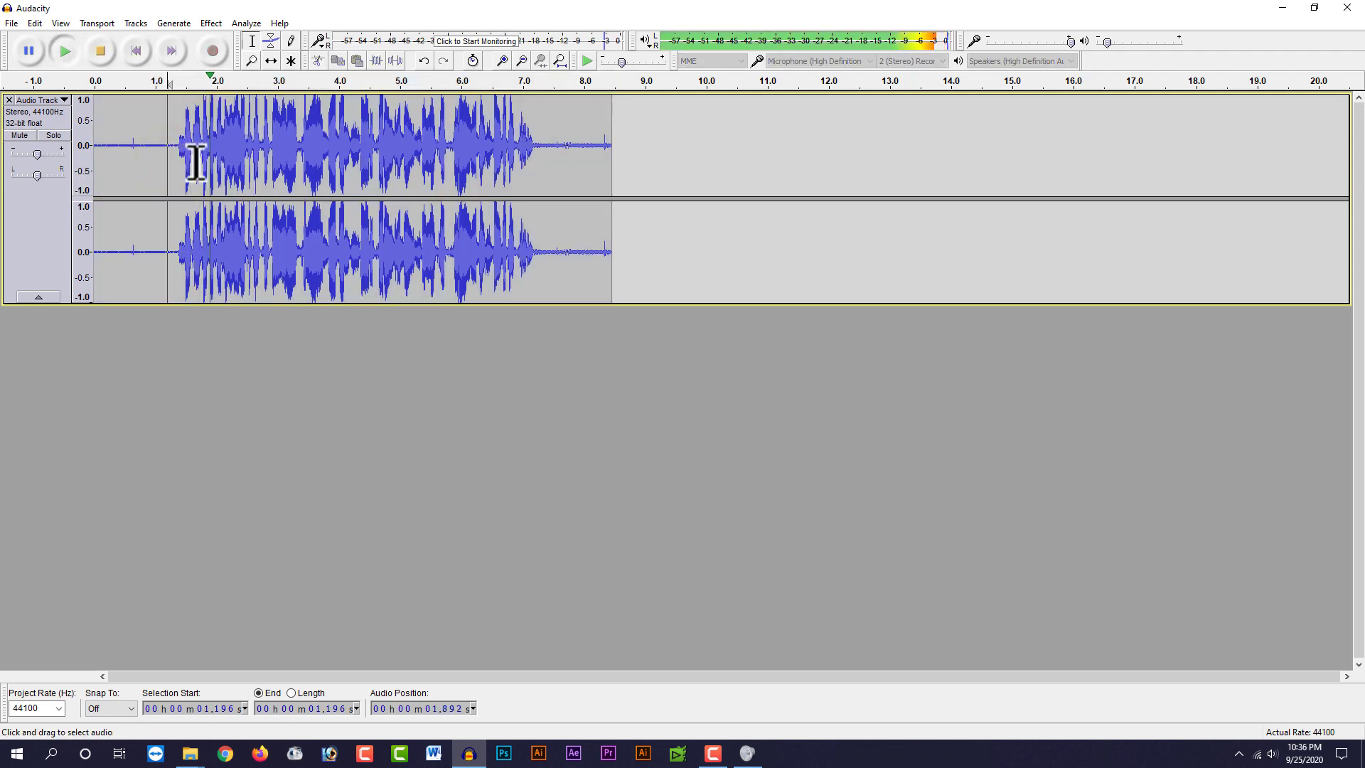
pyautogui.click(1273, 753)
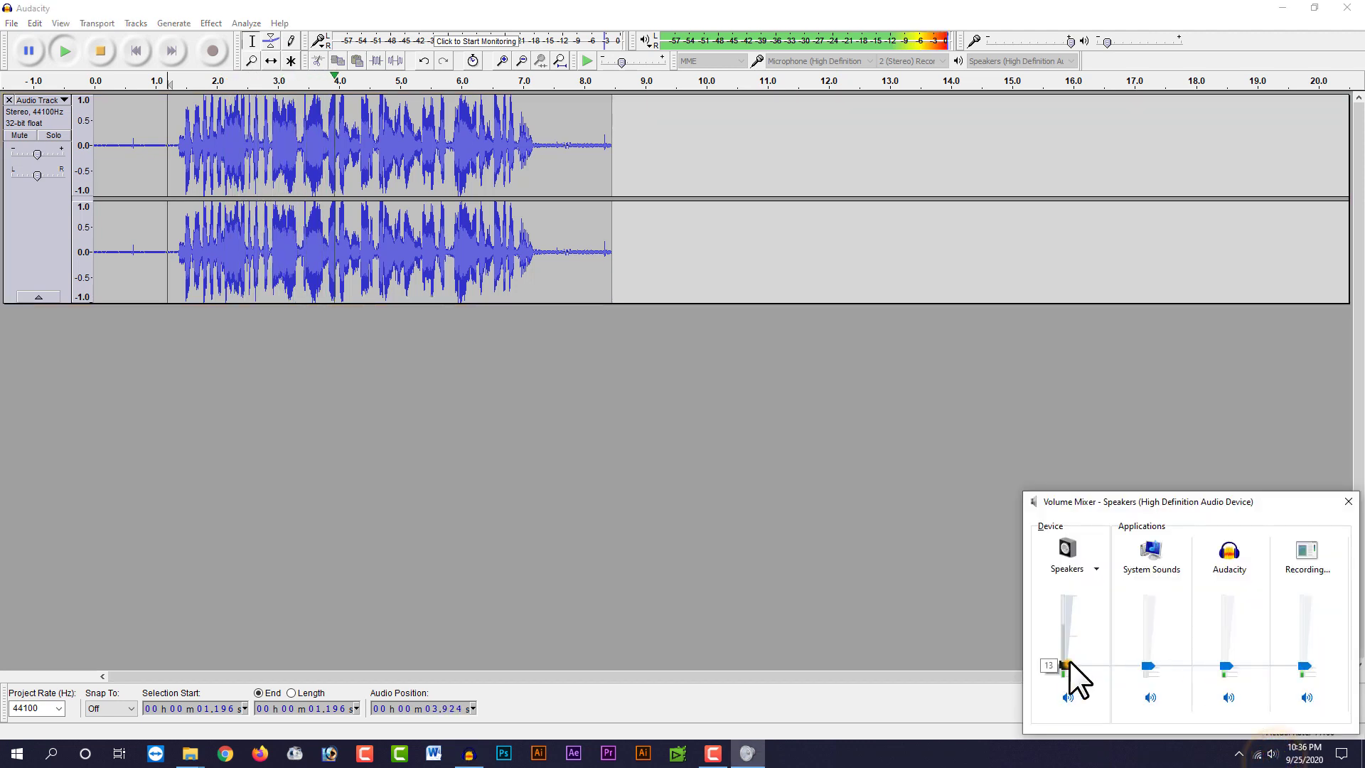
pyautogui.moveTo(1069, 661); pyautogui.dragTo(1072, 642)
pyautogui.click(870, 558)
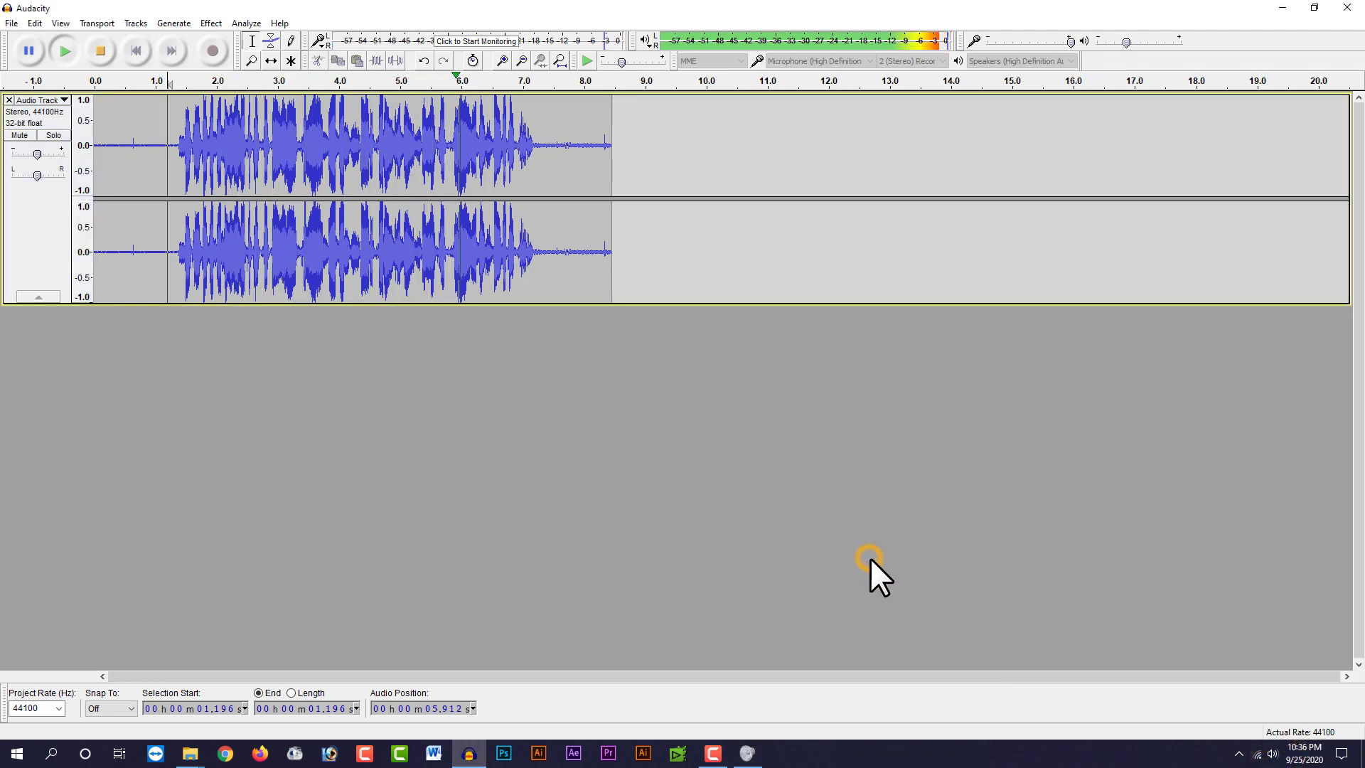
pyautogui.click(145, 149)
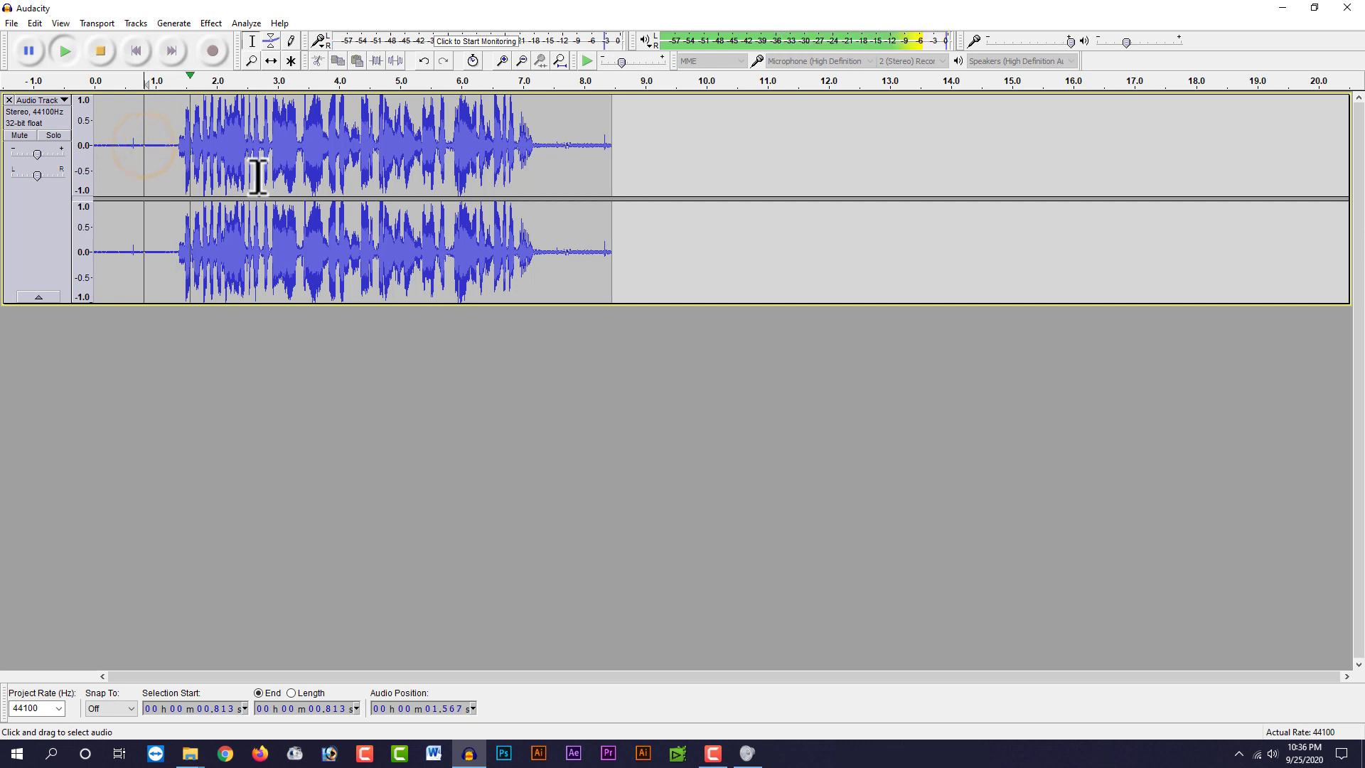